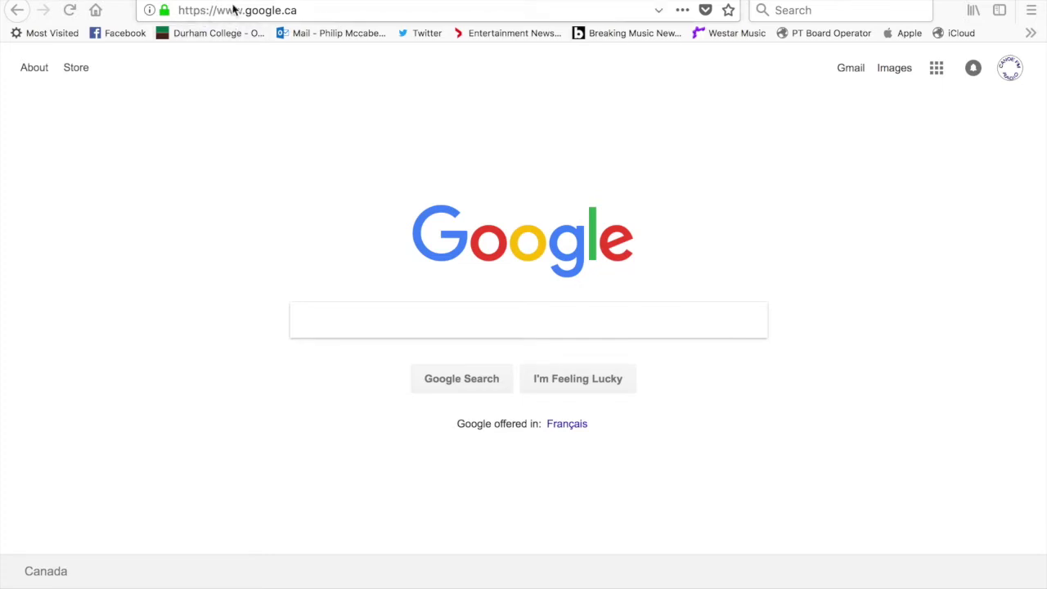
Replace the Google address in Firefox with canva.com to load the Canva home page
left_click(315, 14)
key("BackSpace")
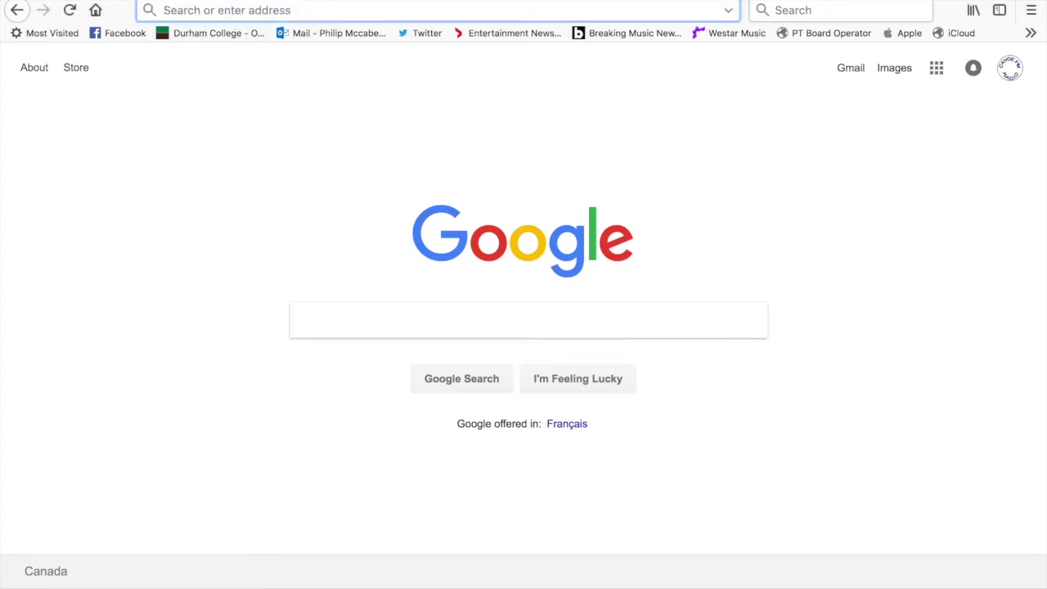
type("canva")
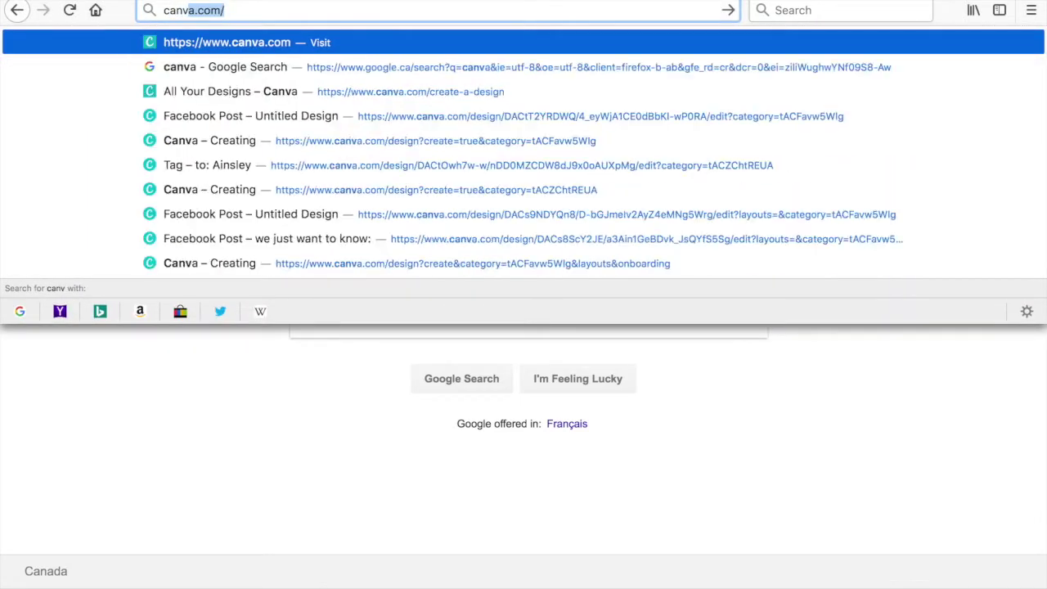
type(".com/")
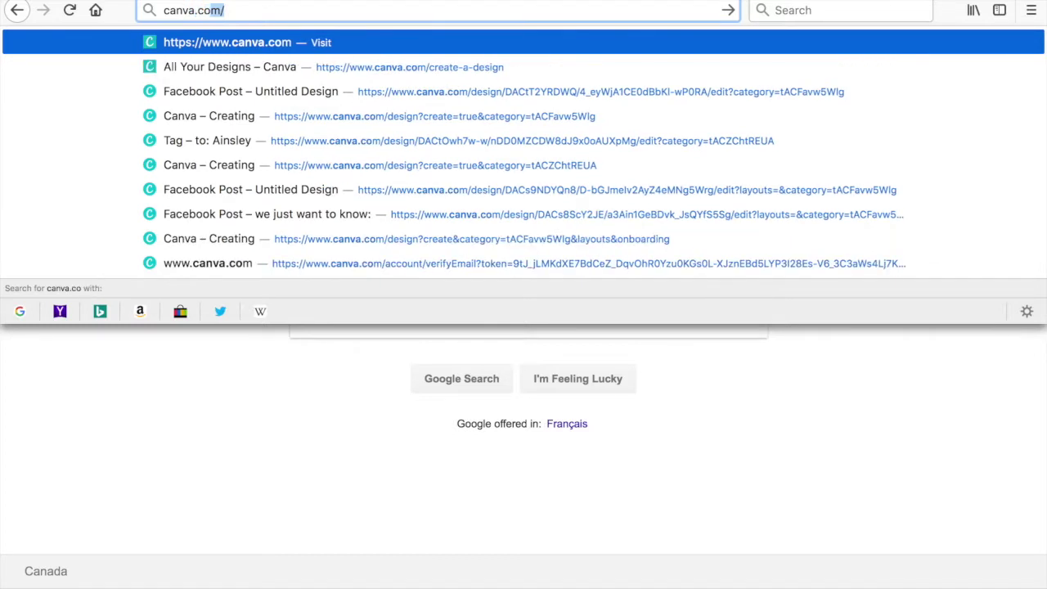
key("Return")
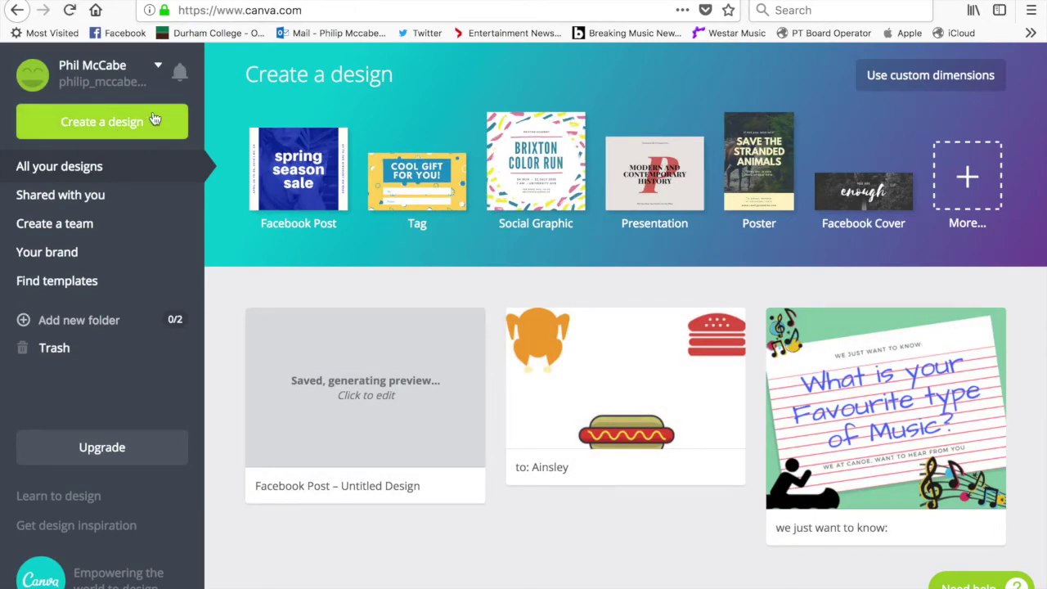
Start a new blank 940 × 788 px Facebook Post design from Create a design
left_click(110, 136)
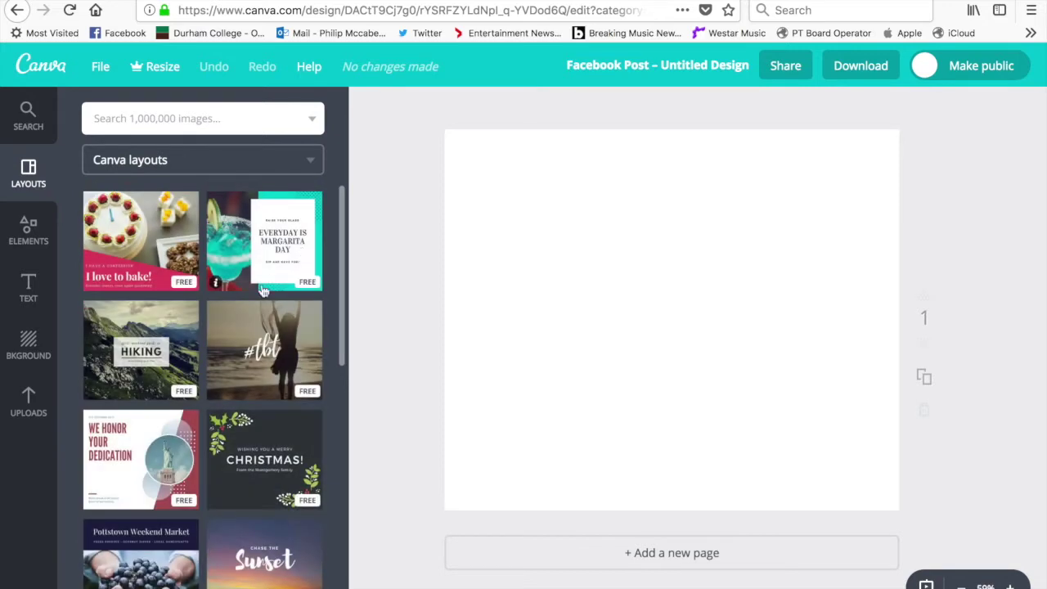
scroll(246, 294, "down", 3)
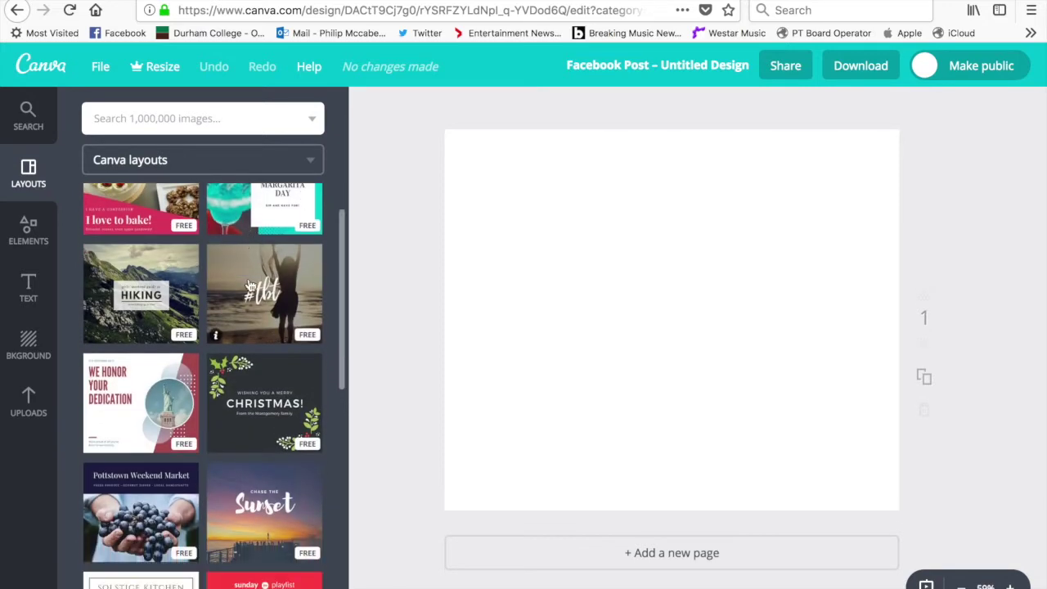
scroll(219, 330, "down", 6)
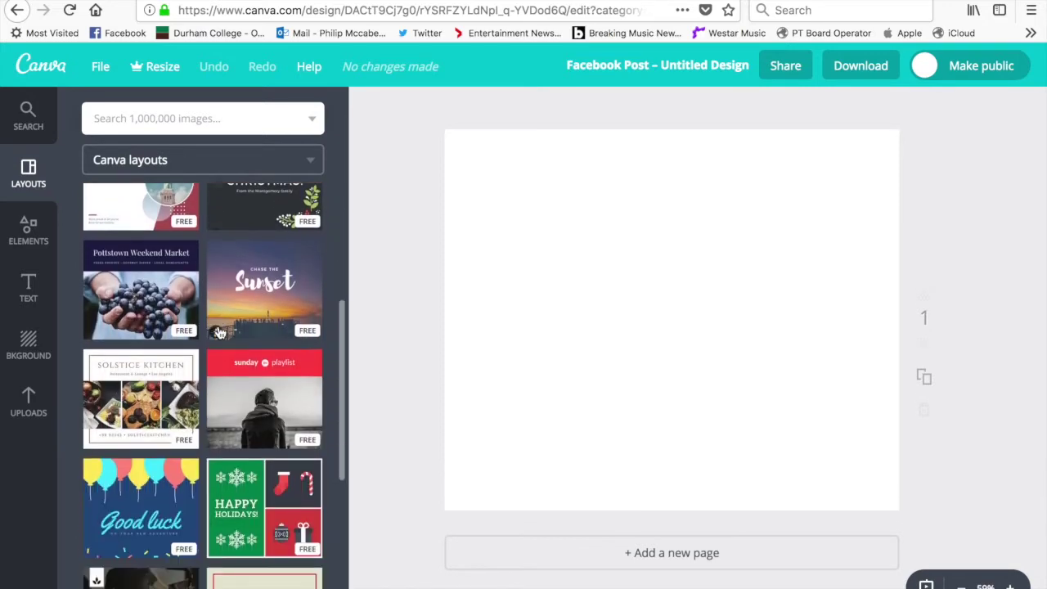
scroll(219, 332, "down", 5)
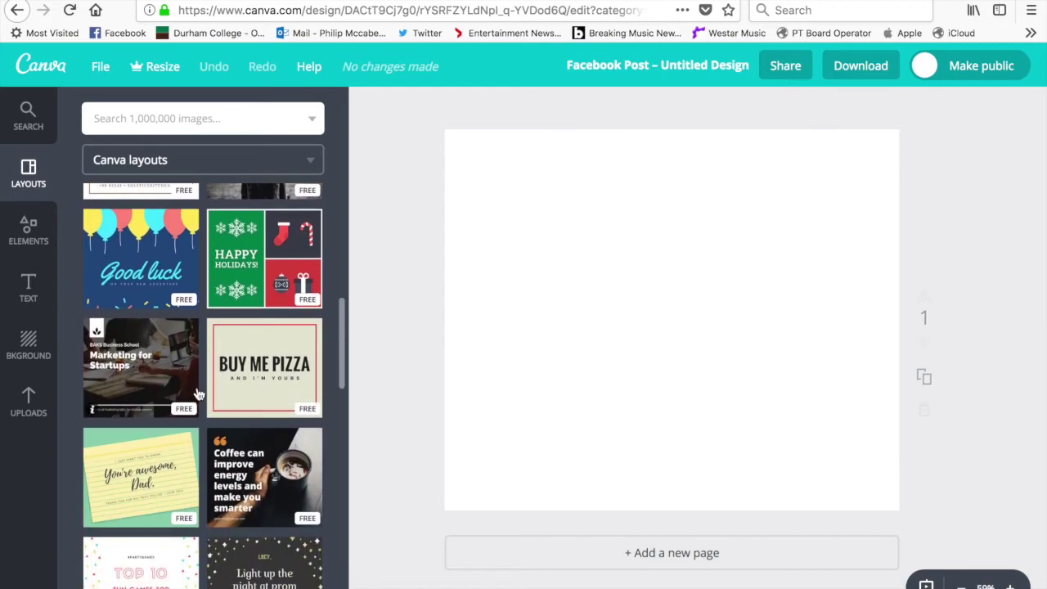
scroll(198, 395, "down", 8)
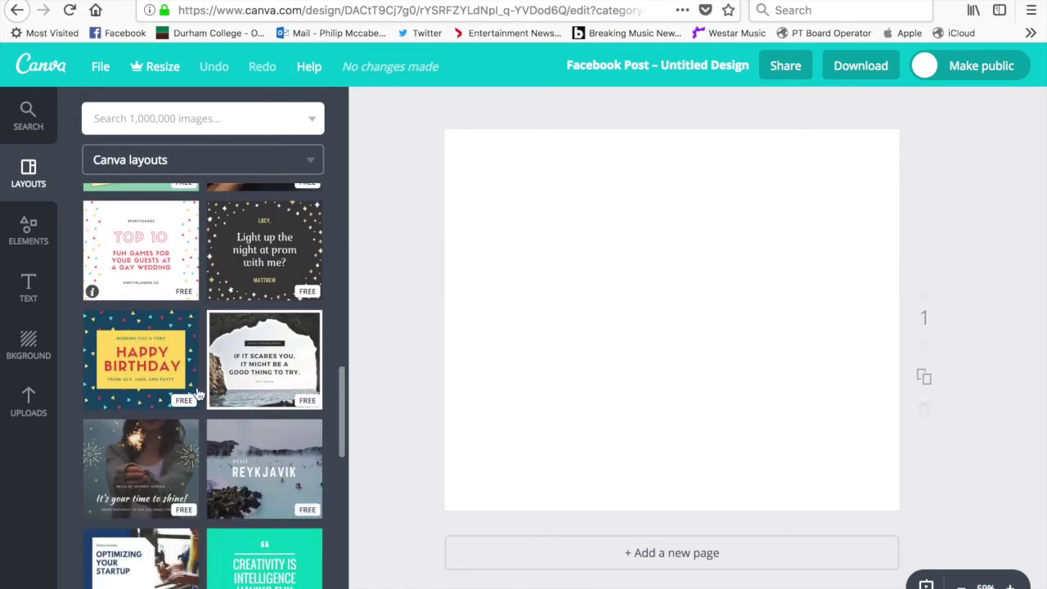
scroll(198, 395, "down", 7)
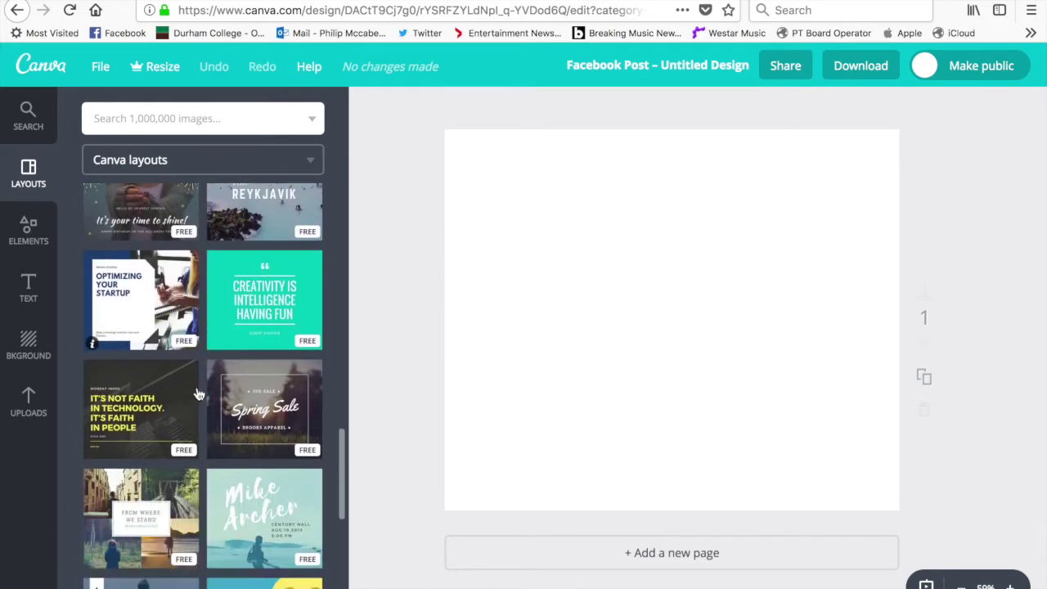
scroll(198, 395, "down", 6)
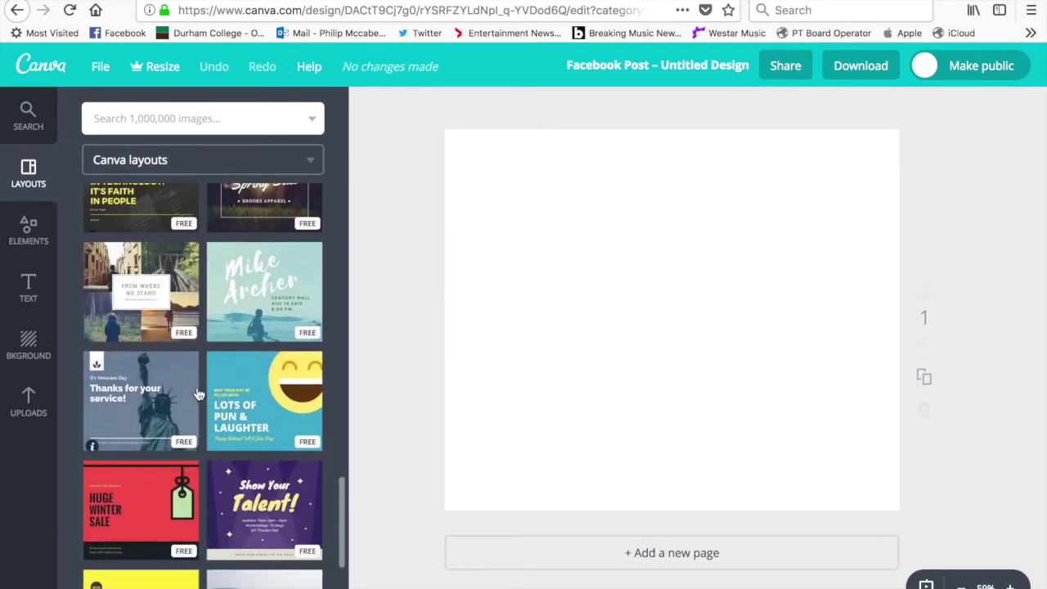
scroll(198, 395, "down", 4)
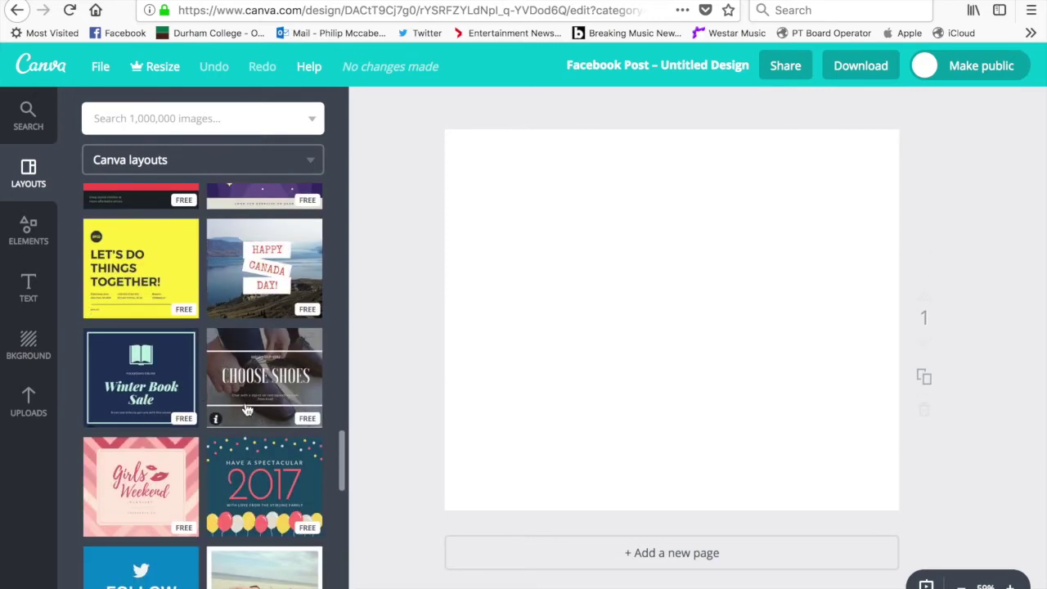
scroll(247, 409, "down", 4)
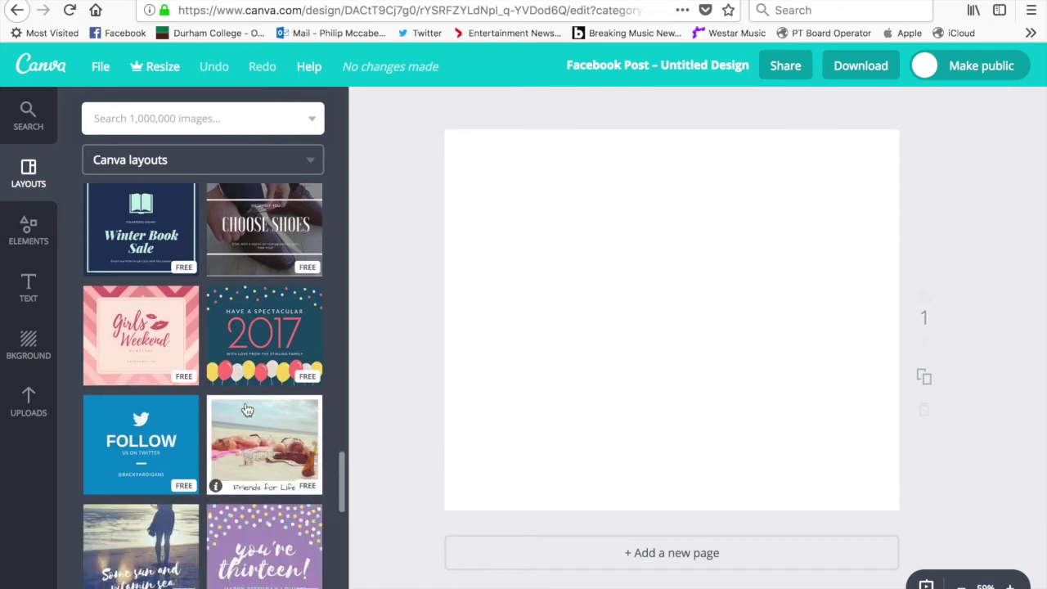
scroll(247, 408, "up", 3)
scroll(247, 408, "up", 20)
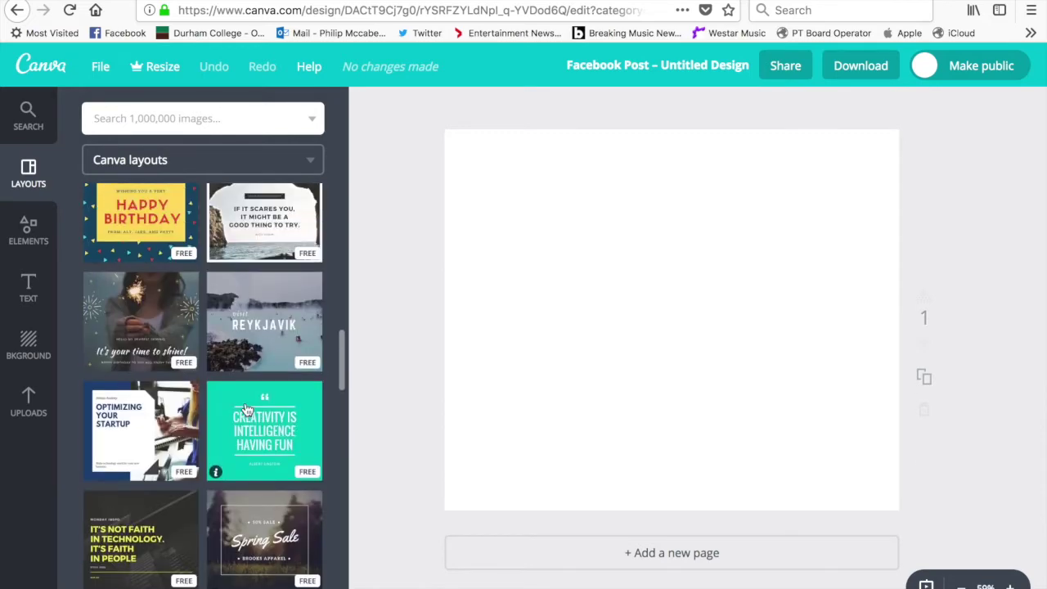
scroll(247, 409, "up", 12)
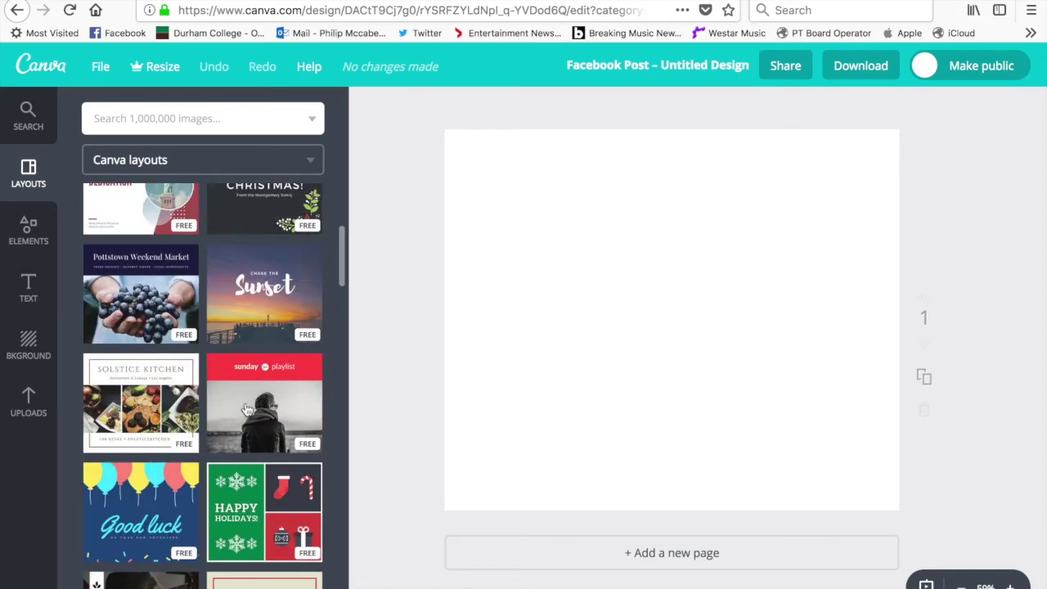
Apply the Chase the Sunset layout and retype its small heading as 'WAKE UP WITH CANOE FM'S'
left_click(272, 360)
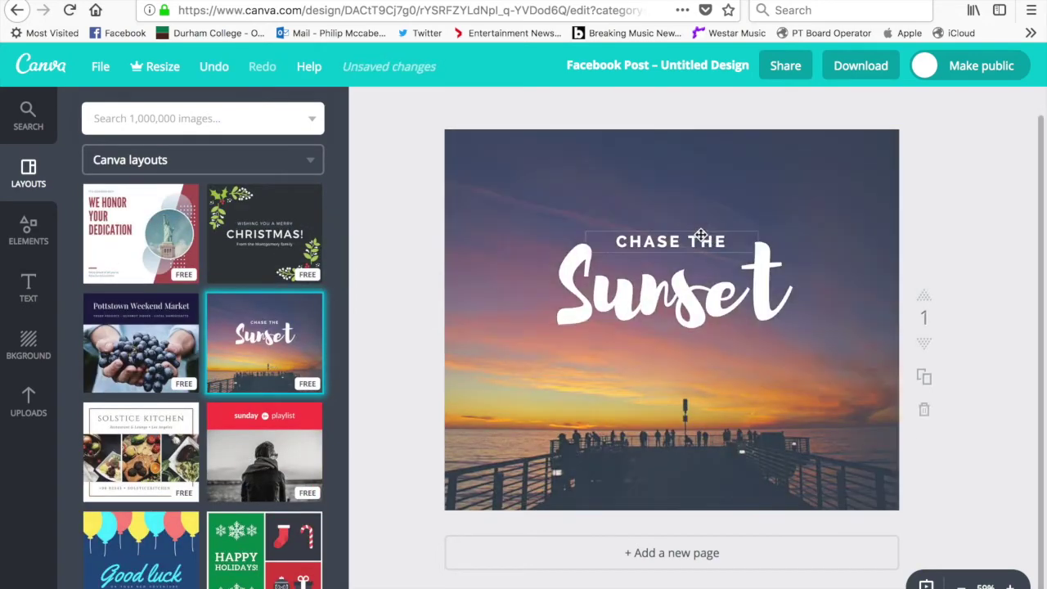
left_click(727, 240)
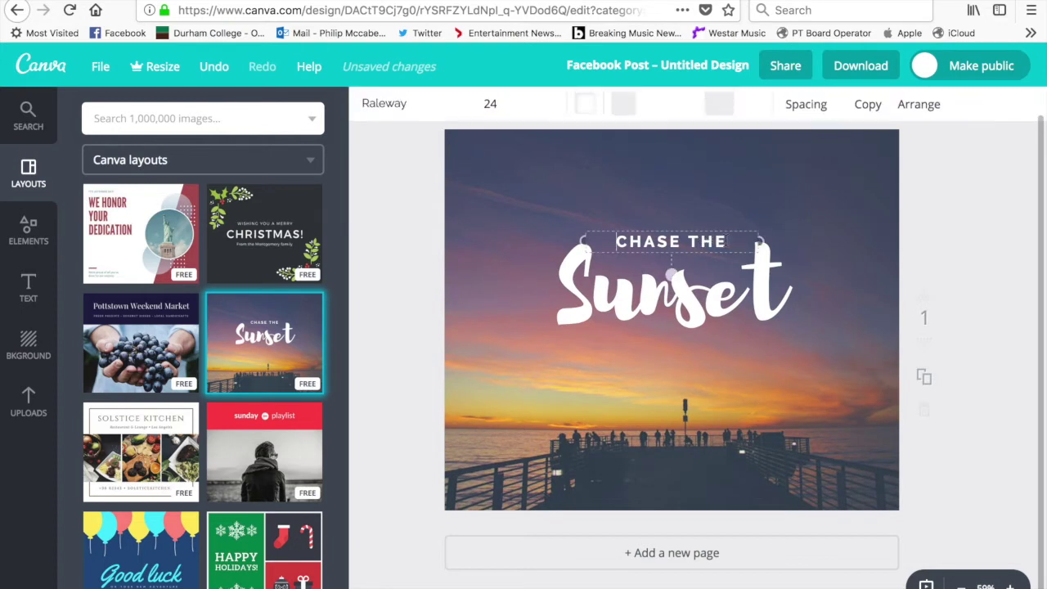
left_click(727, 239)
key("BackSpace")
key("BackSpace")
key("BackSpace")
key("BackSpace")
key("BackSpace")
key("BackSpace")
key("BackSpace")
key("BackSpace")
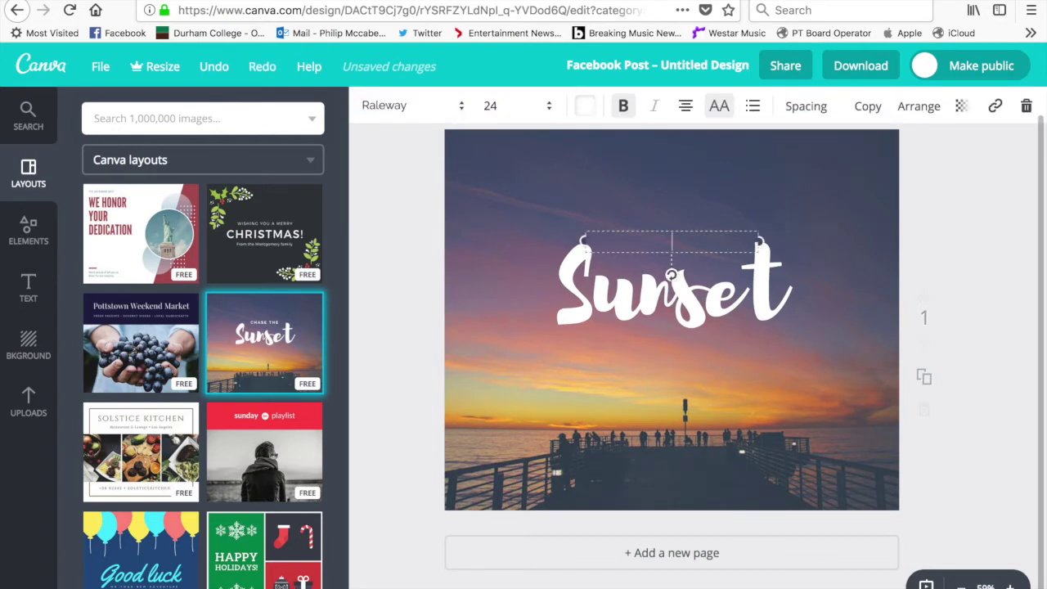
type("WAKE U")
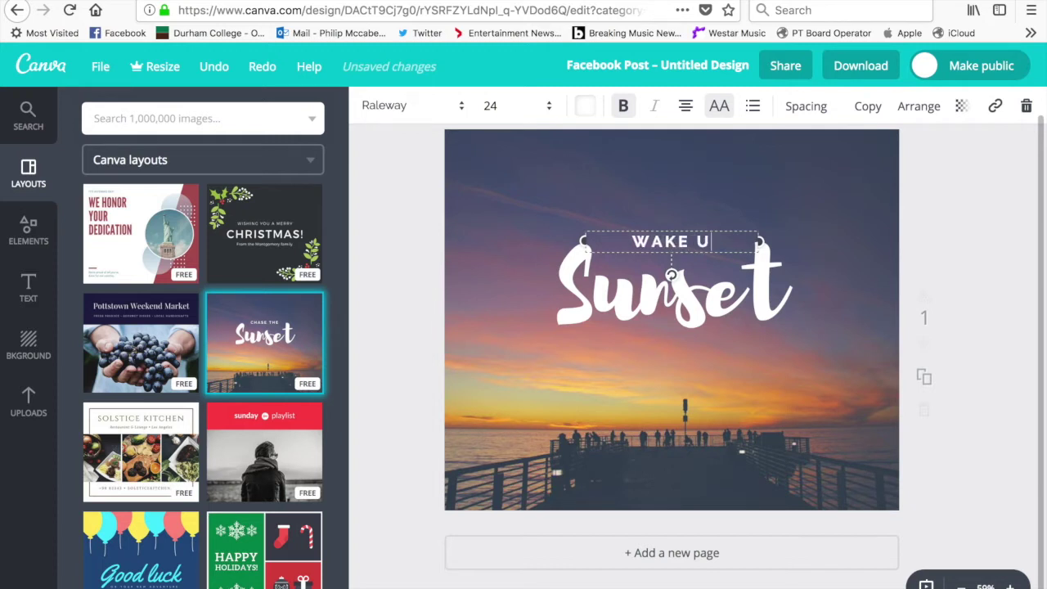
type("P F")
key("BackSpace")
key("BackSpace")
type("WIT")
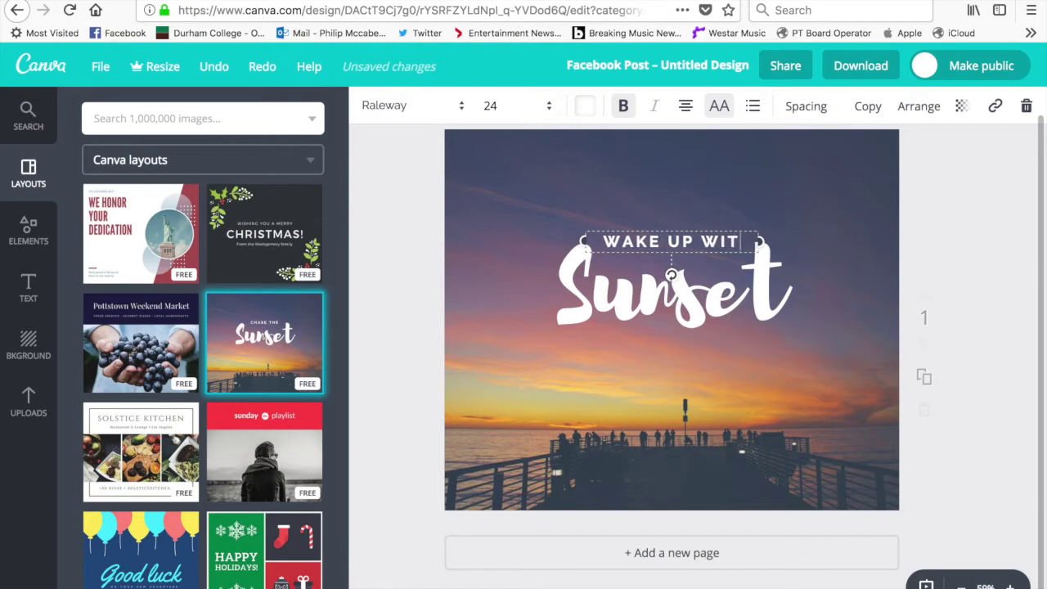
type("H CANOE")
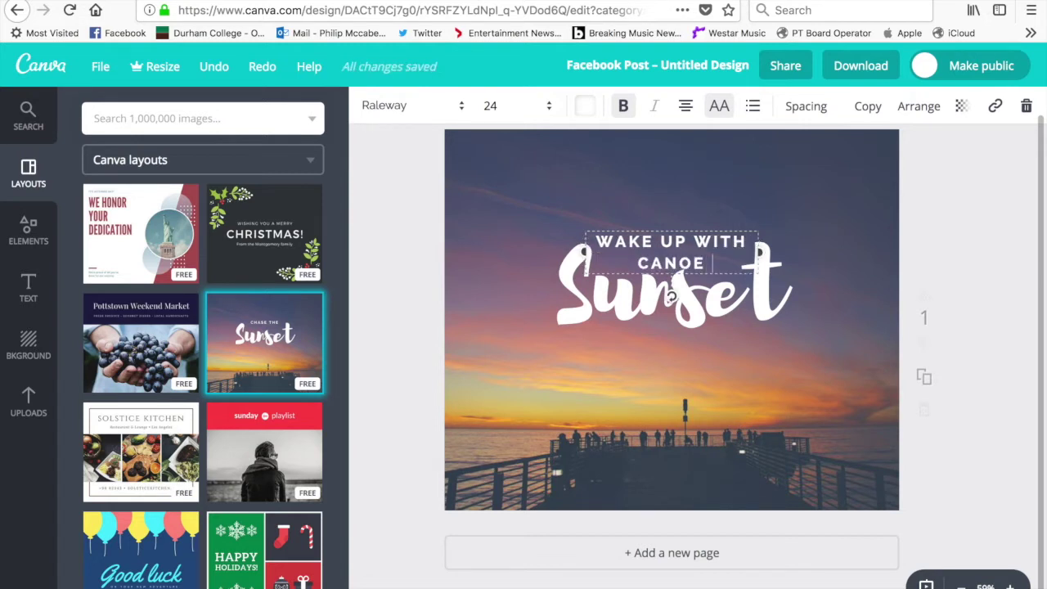
type(" FM")
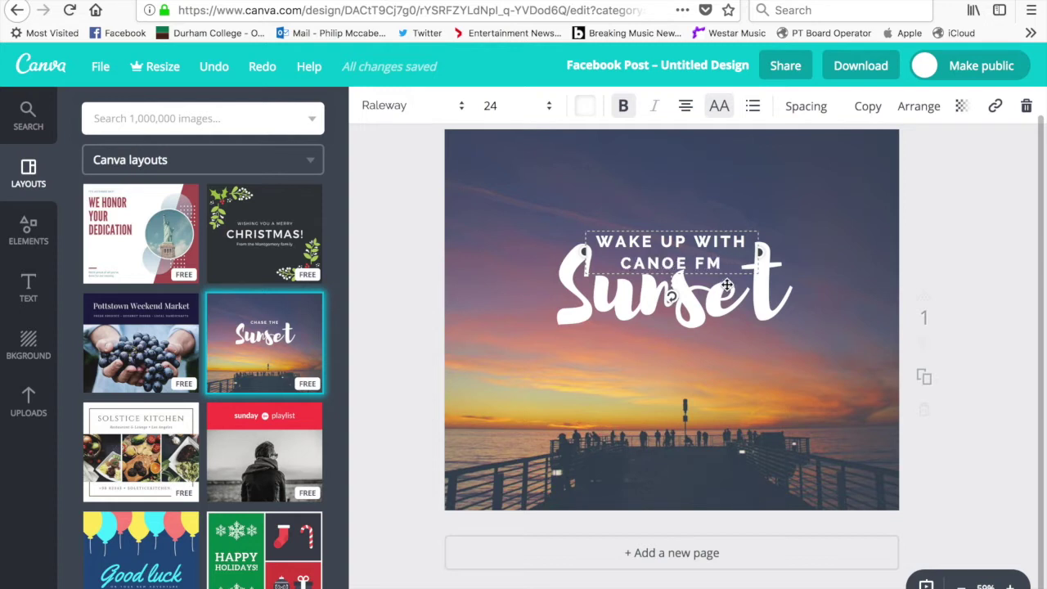
type("'S")
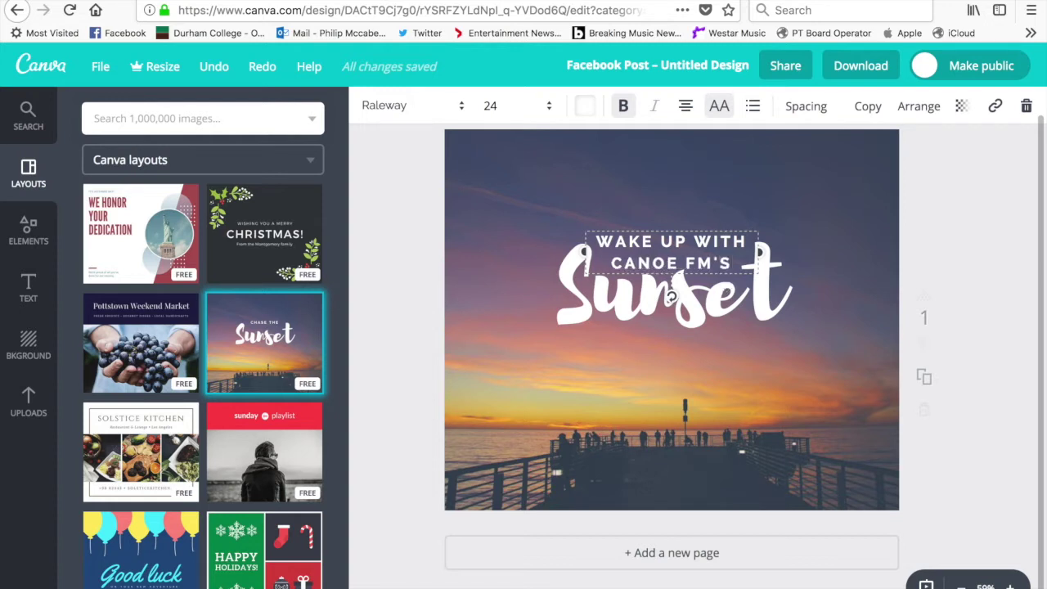
Replace the script word 'Sunset' with the headline 'Your Haliburton Morning'
left_click(772, 294)
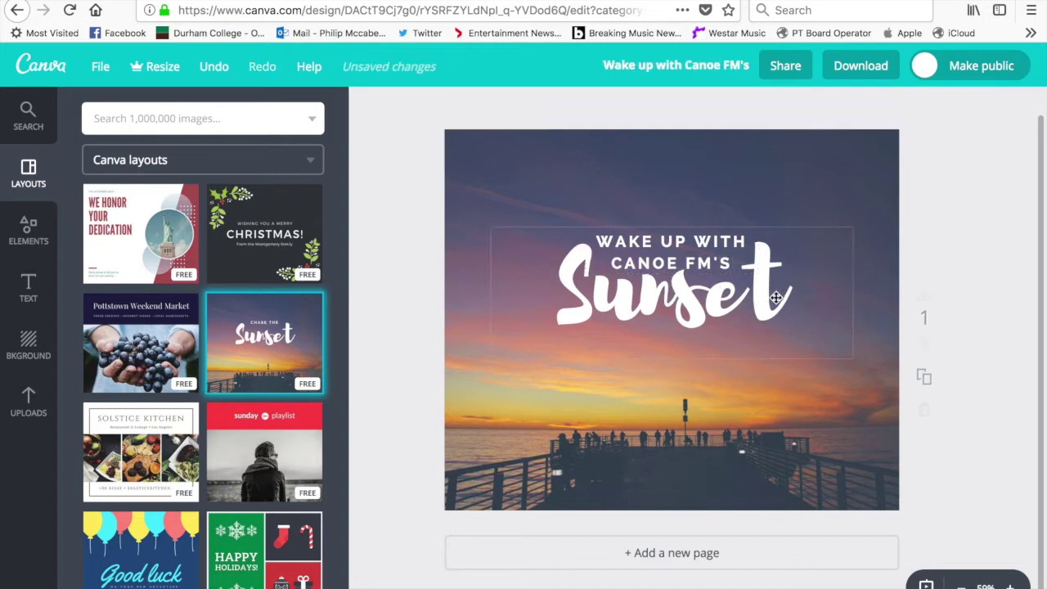
key("BackSpace")
key("BackSpace")
key("BackSpace")
key("BackSpace")
key("BackSpace")
key("BackSpace")
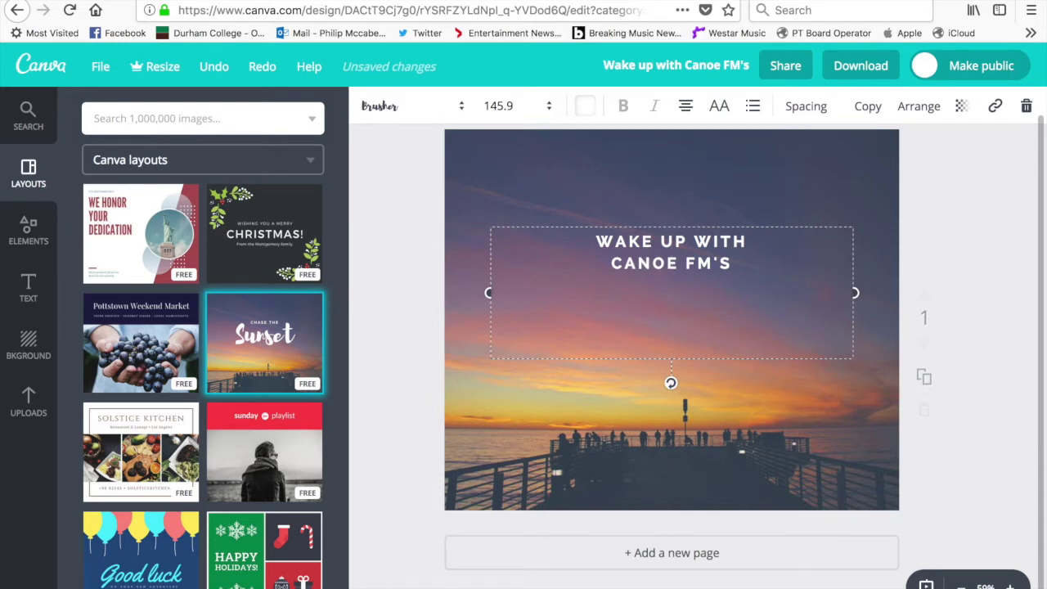
type("your H")
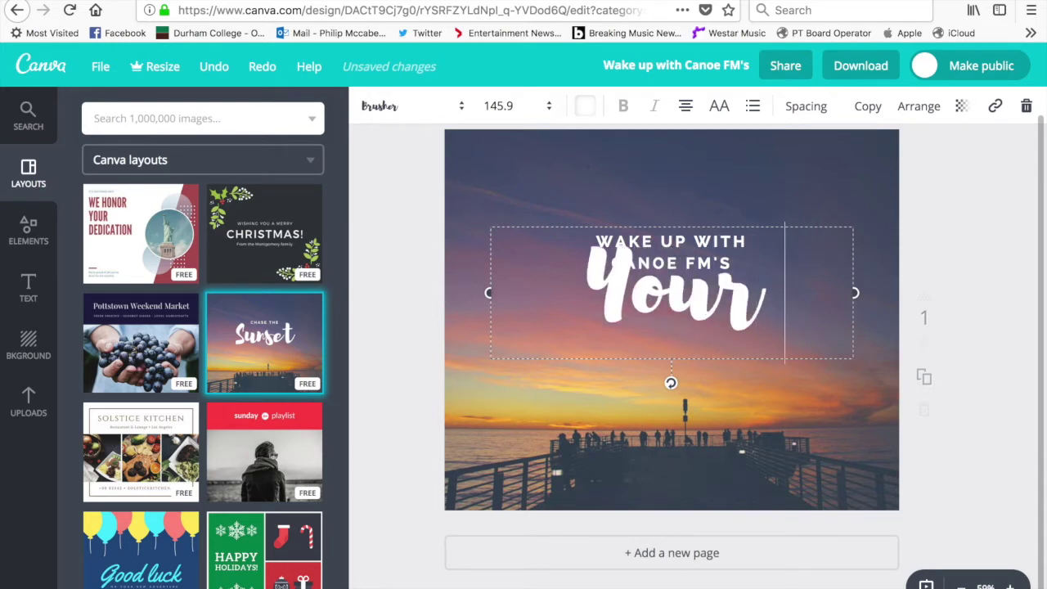
type("alibu")
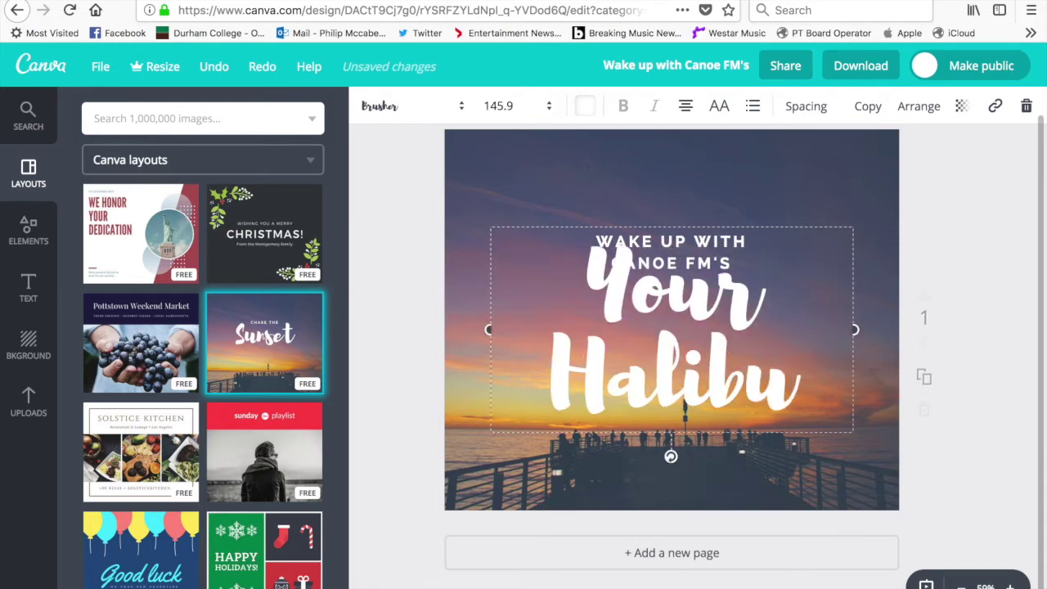
type("rt on")
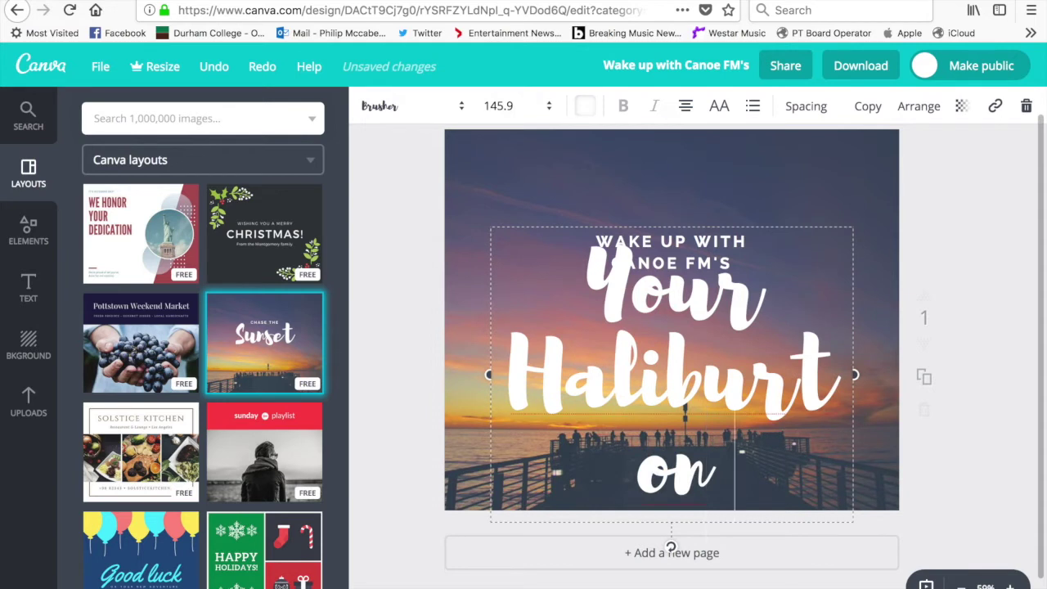
type(" Morning")
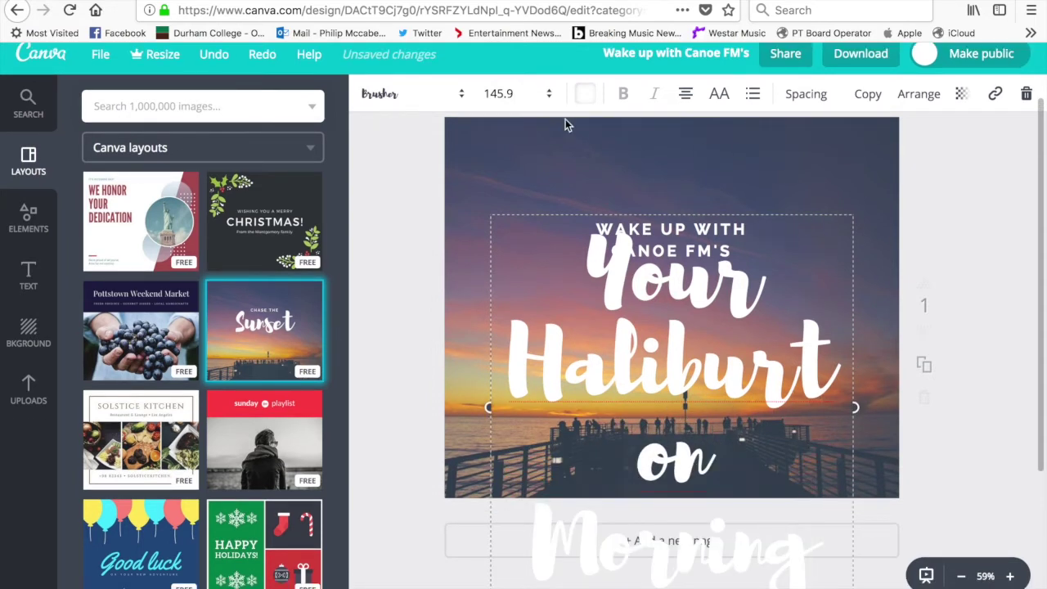
Set the headline to size 88 and move it below the 'WAKE UP WITH CANOE FM'S' line
left_click(546, 95)
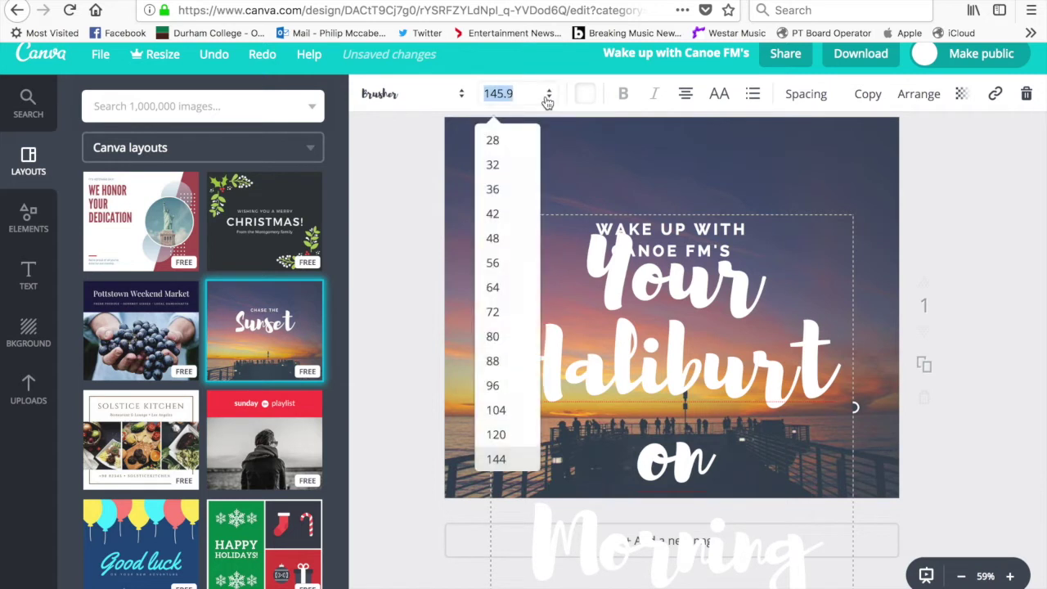
left_click(494, 362)
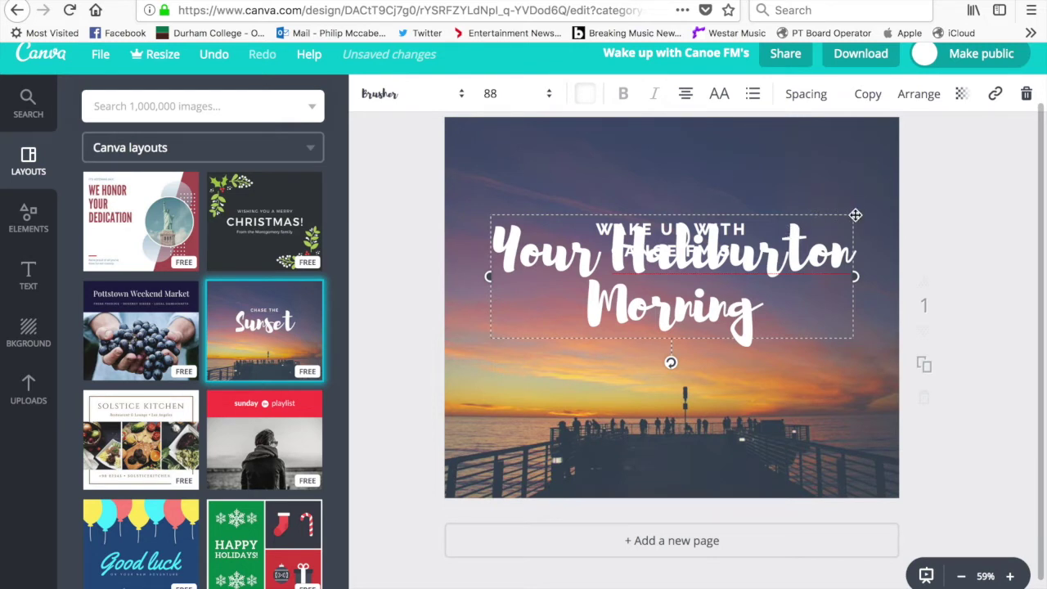
left_click_drag(855, 215, 856, 261)
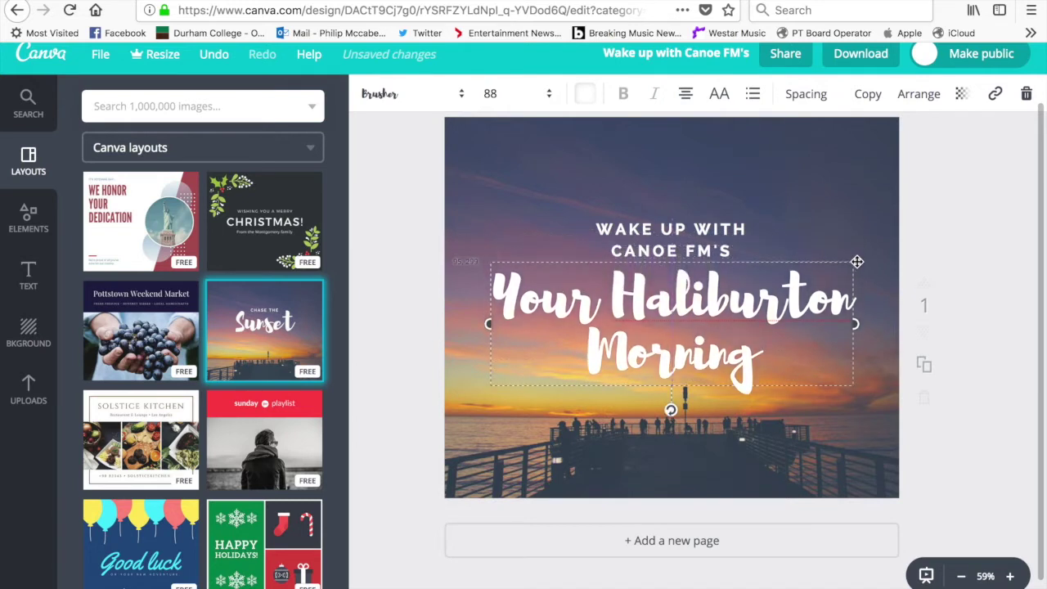
left_click(882, 365)
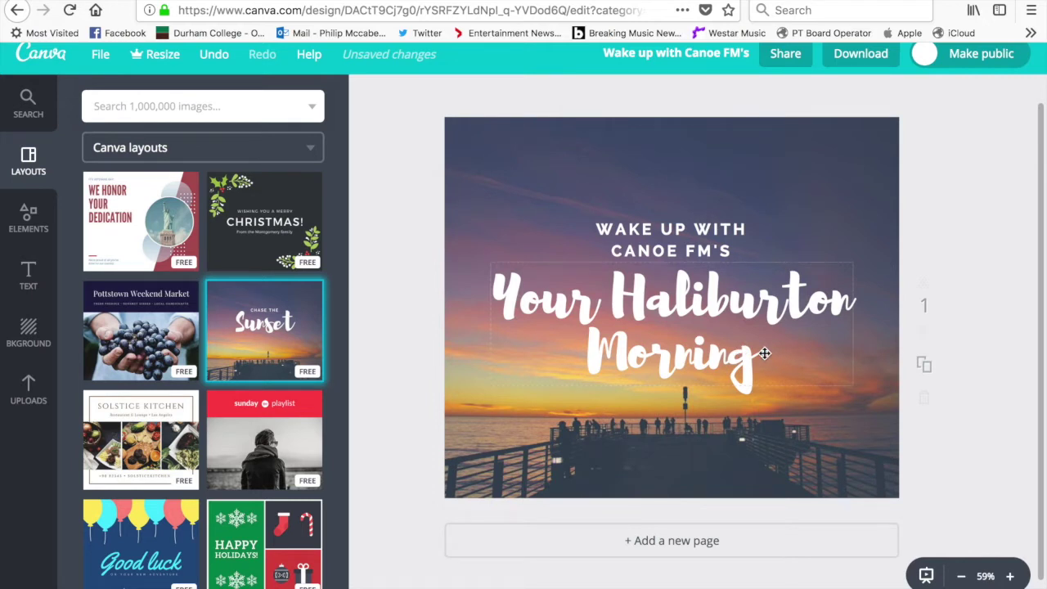
left_click(764, 353)
Change the 'Your Haliburton Morning' headline font to Abril Fatface
left_click_drag(760, 356, 501, 300)
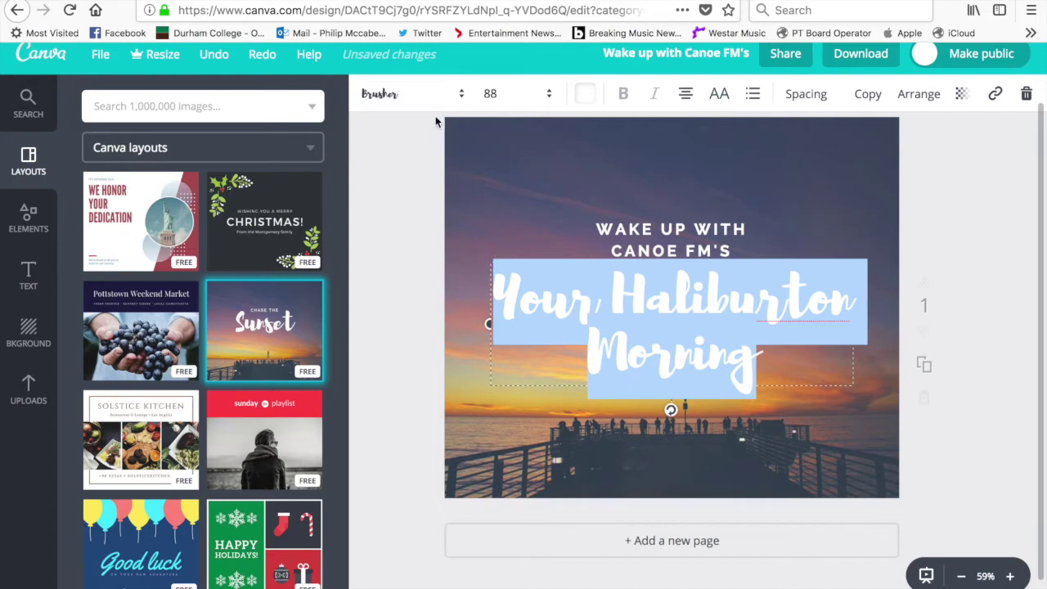
left_click(458, 98)
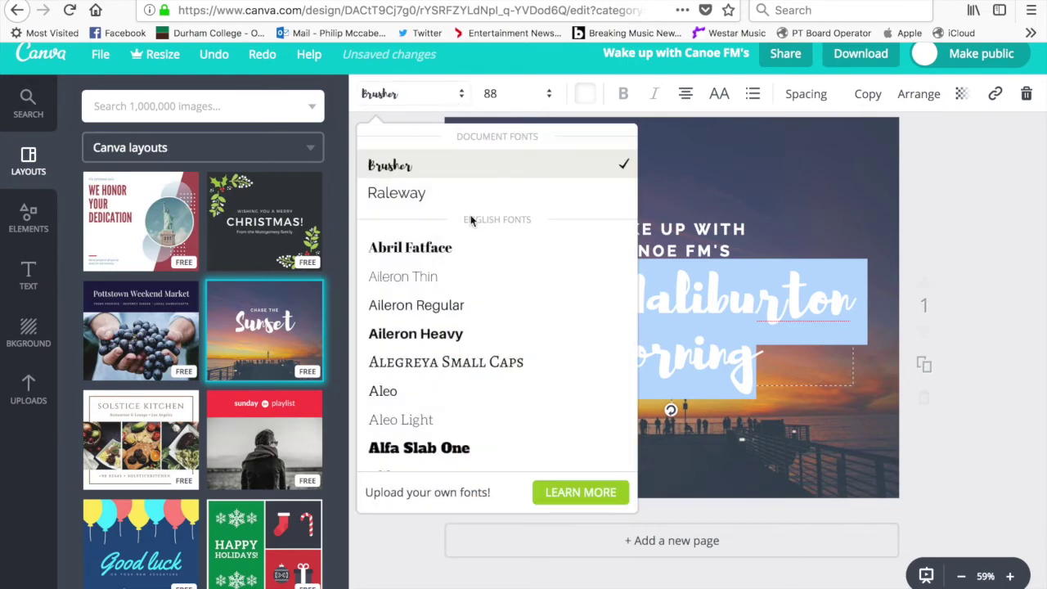
left_click(478, 252)
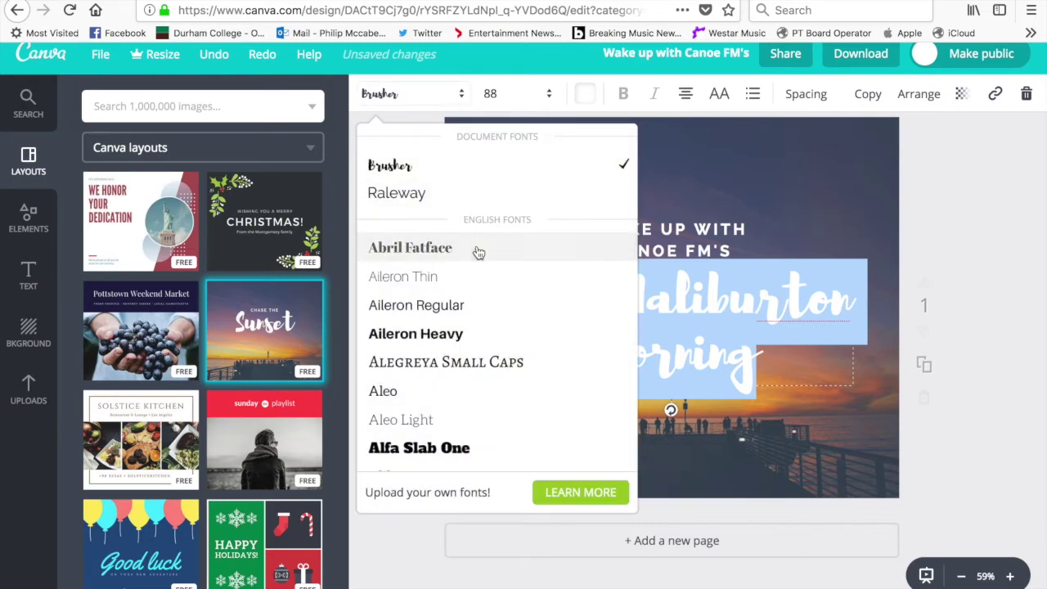
left_click(796, 413)
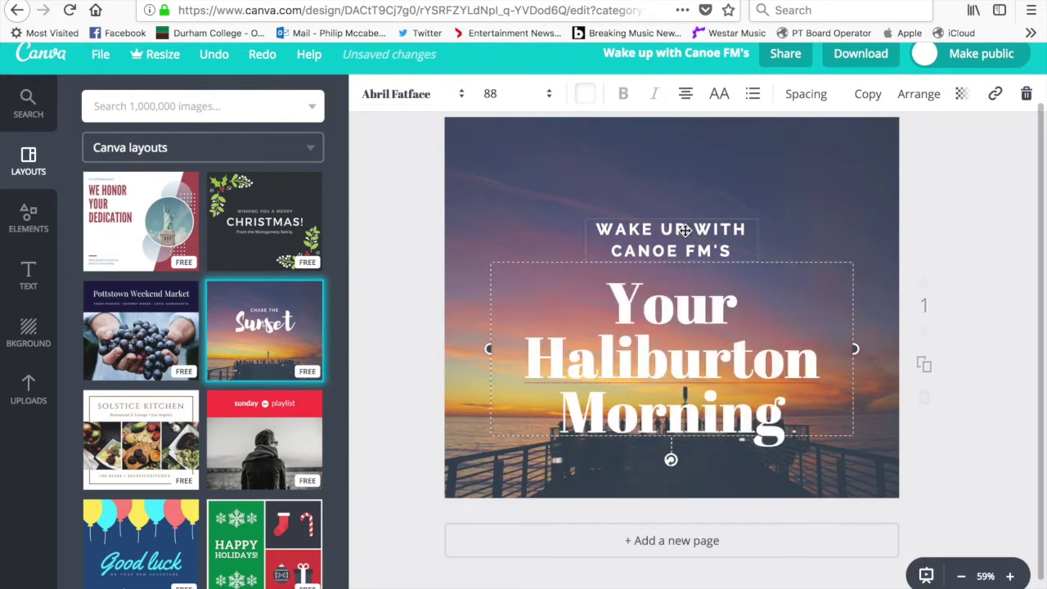
Move 'WAKE UP WITH CANOE FM'S' to the top and raise the centred headline beneath it
left_click_drag(685, 230, 686, 137)
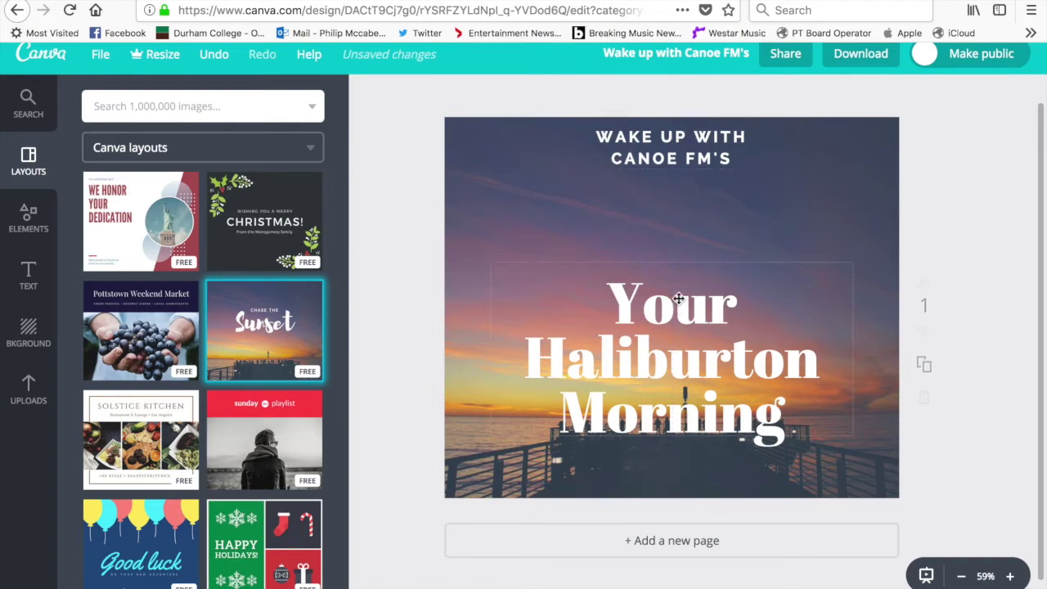
left_click_drag(678, 299, 683, 228)
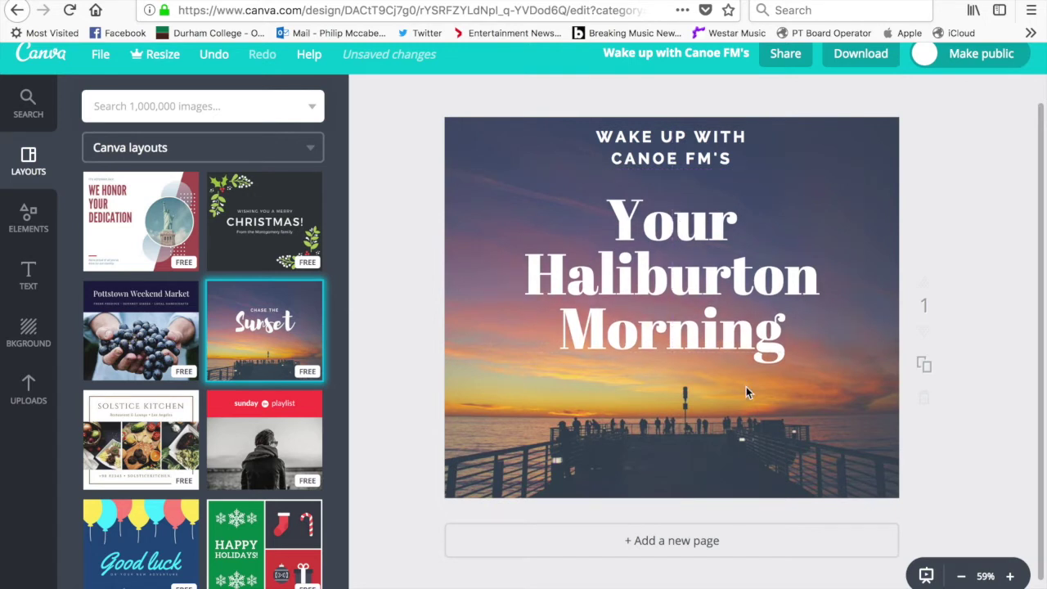
left_click(794, 337)
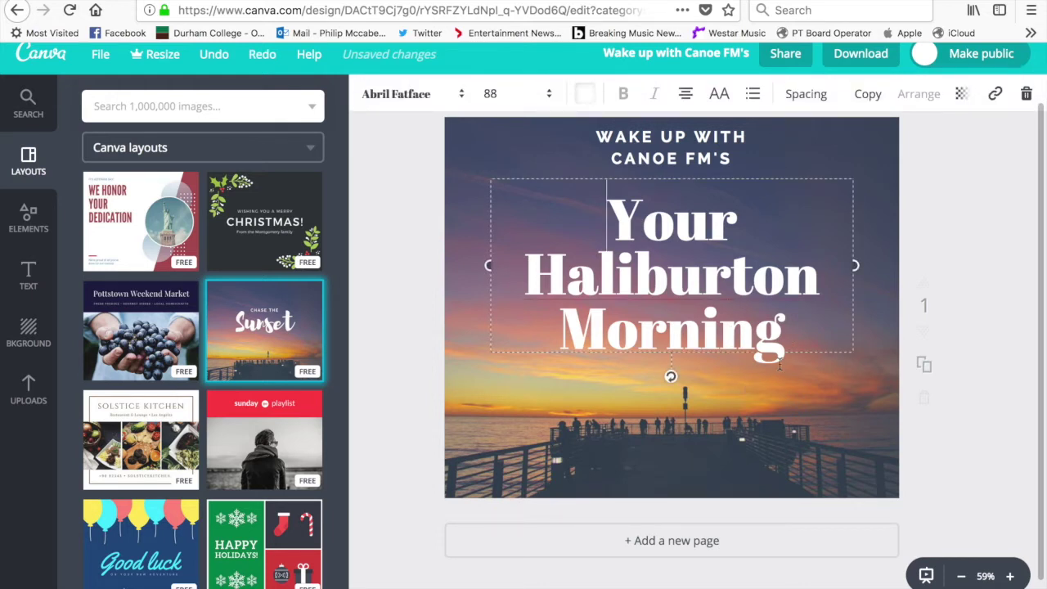
left_click(587, 386)
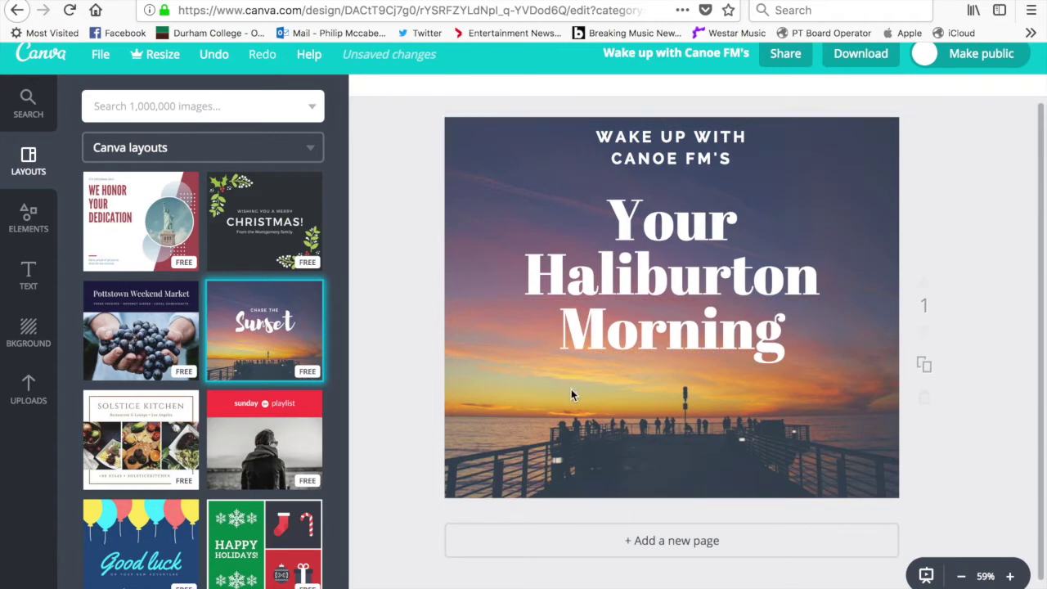
Add a subheading under the headline with the host's name and 'From 7am to 9am' below
left_click(28, 278)
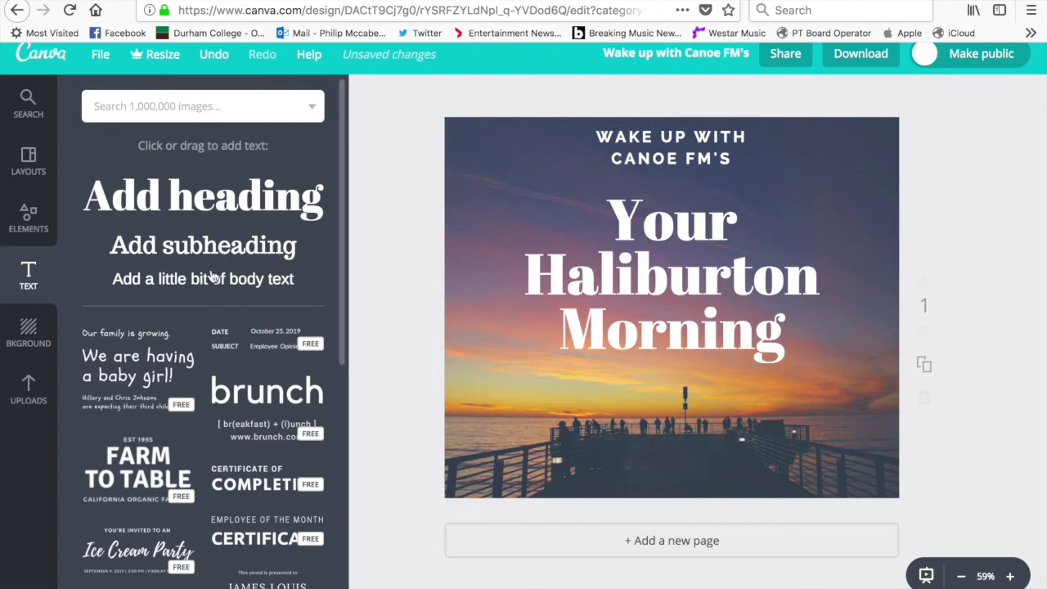
left_click_drag(239, 258, 715, 396)
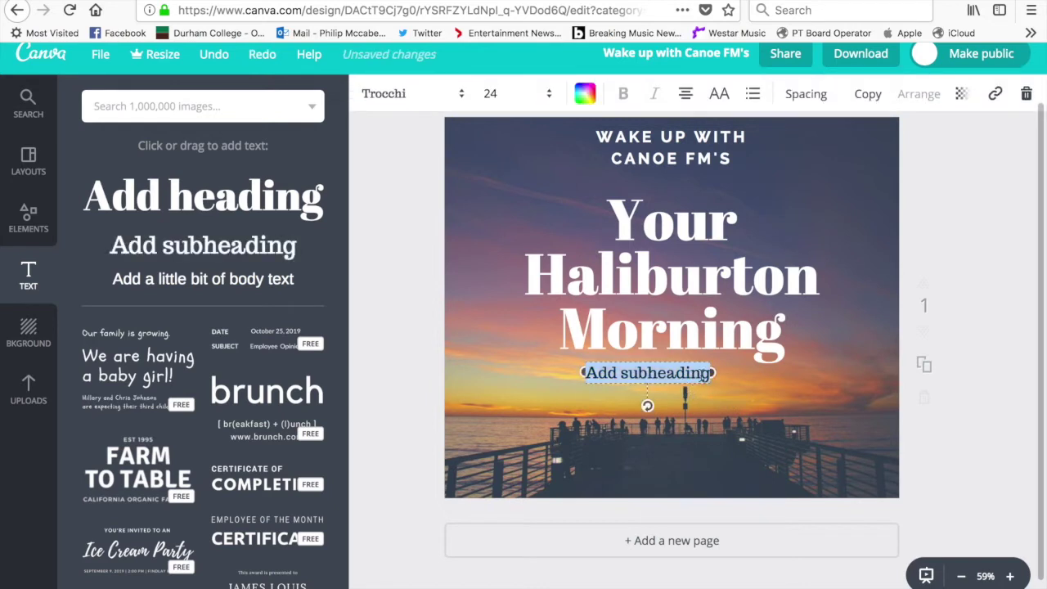
key("BackSpace")
key("BackSpace")
key("BackSpace")
key("BackSpace")
key("BackSpace")
key("BackSpace")
key("BackSpace")
key("BackSpace")
key("BackSpace")
key("BackSpace")
key("BackSpace")
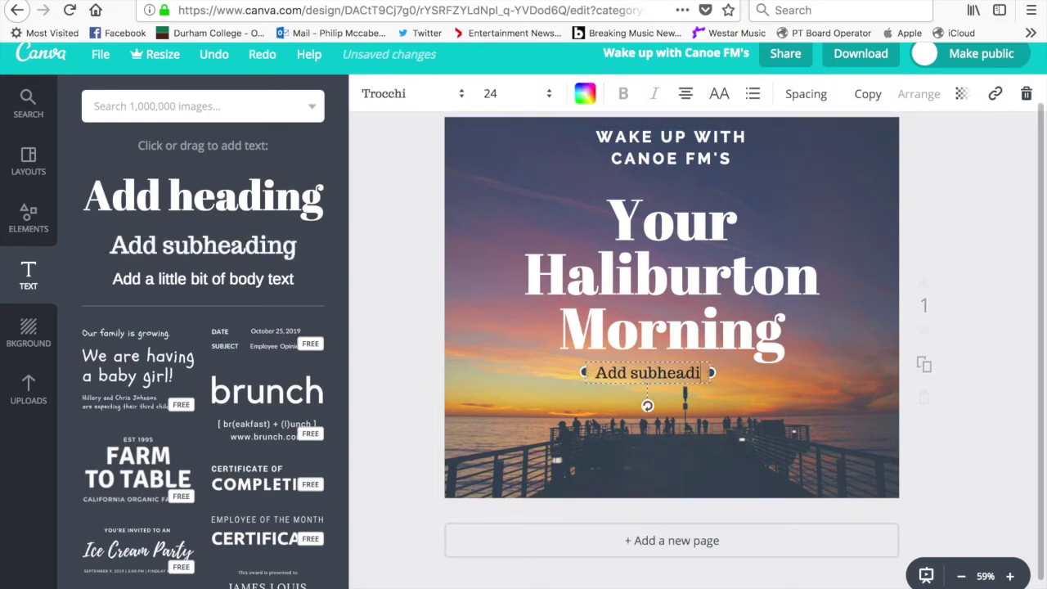
key("BackSpace")
key("BackSpace")
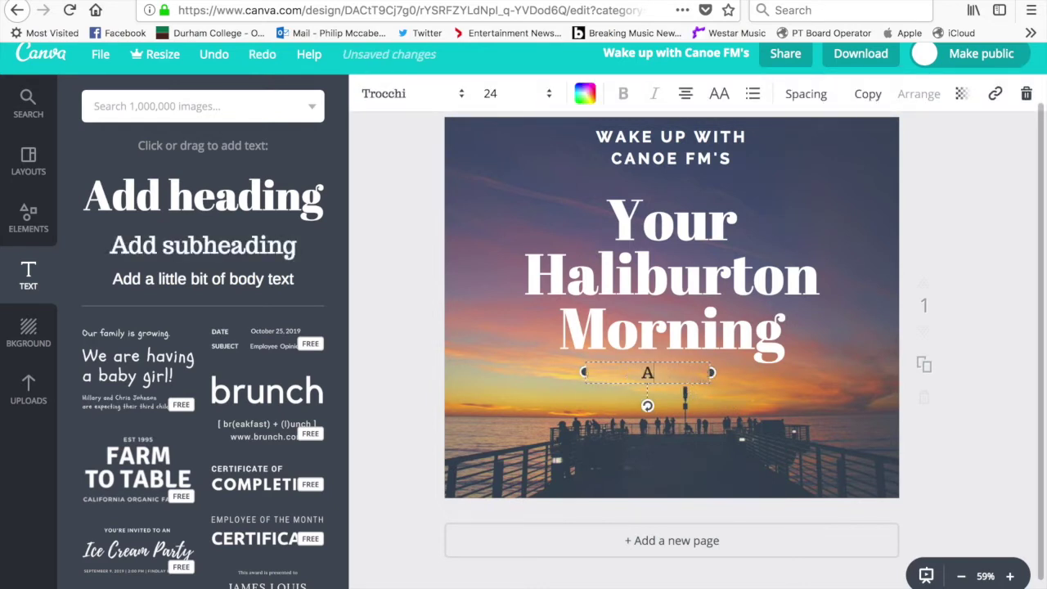
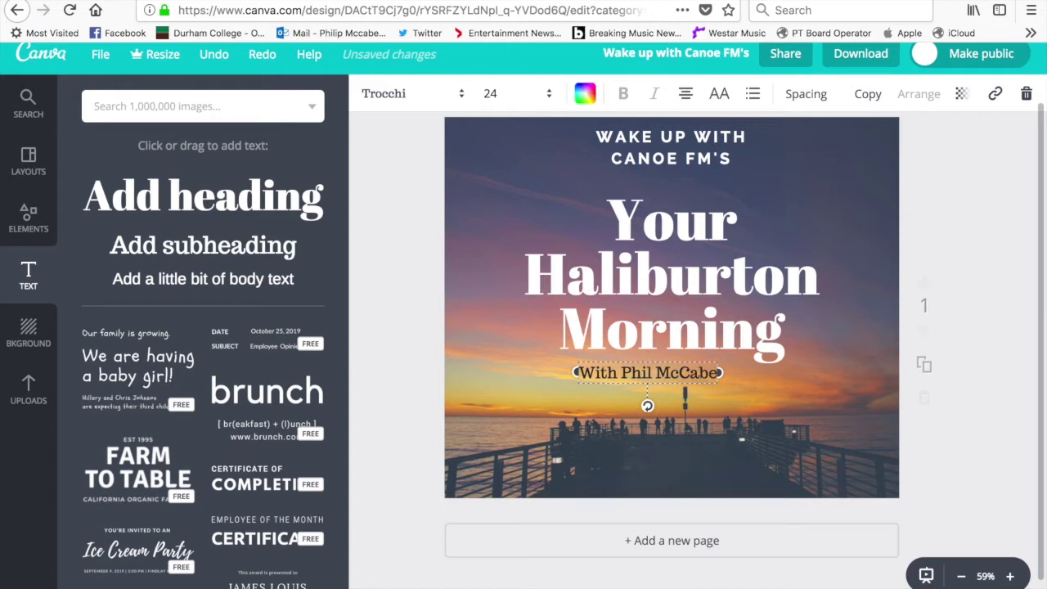
key("Return")
key("Return")
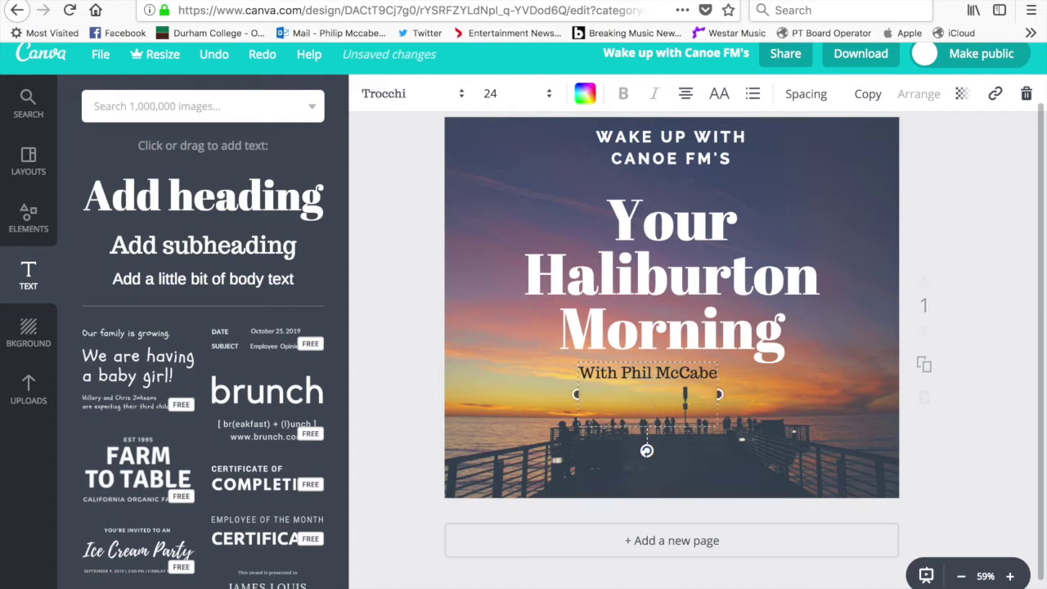
type("rom 7am to")
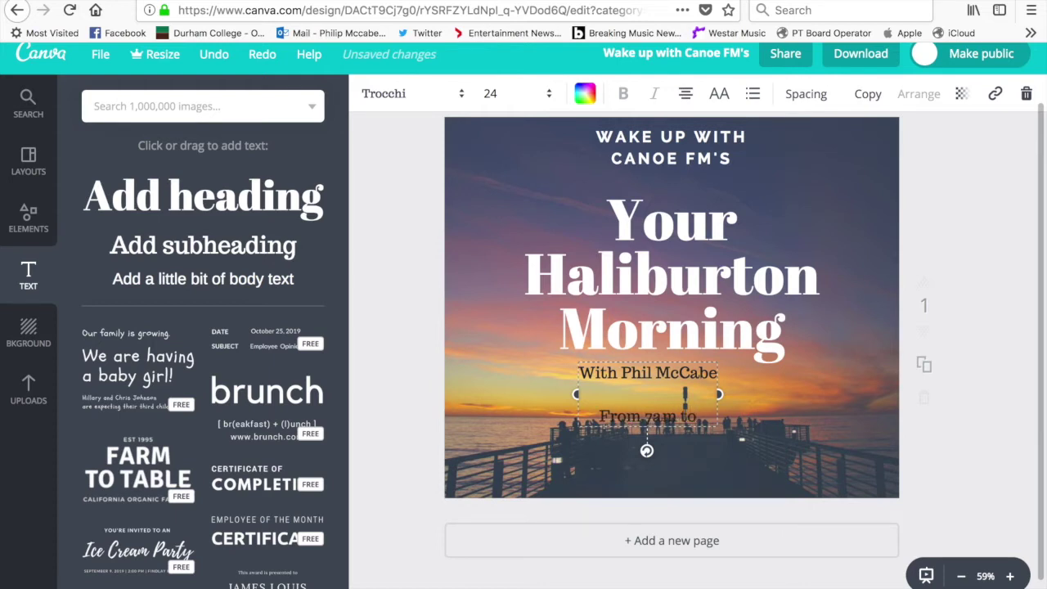
type(" 9am")
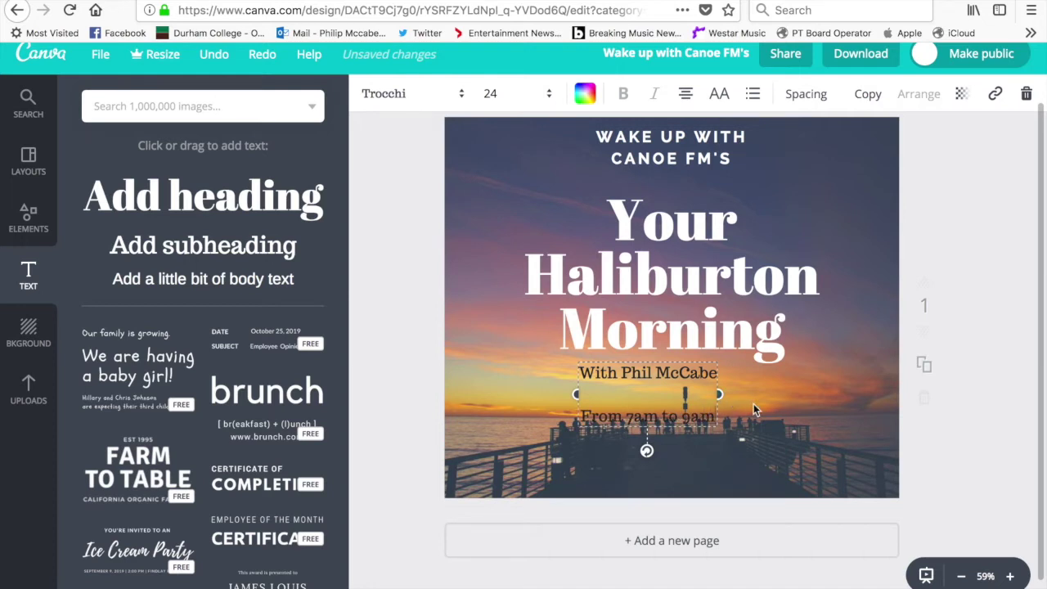
left_click(725, 400)
Move the host and time lines up under 'Morning' and highlight both lines' text
mouse_move(653, 370)
left_mouse_down()
mouse_move(715, 361)
mouse_move(631, 358)
mouse_move(653, 358)
left_mouse_up()
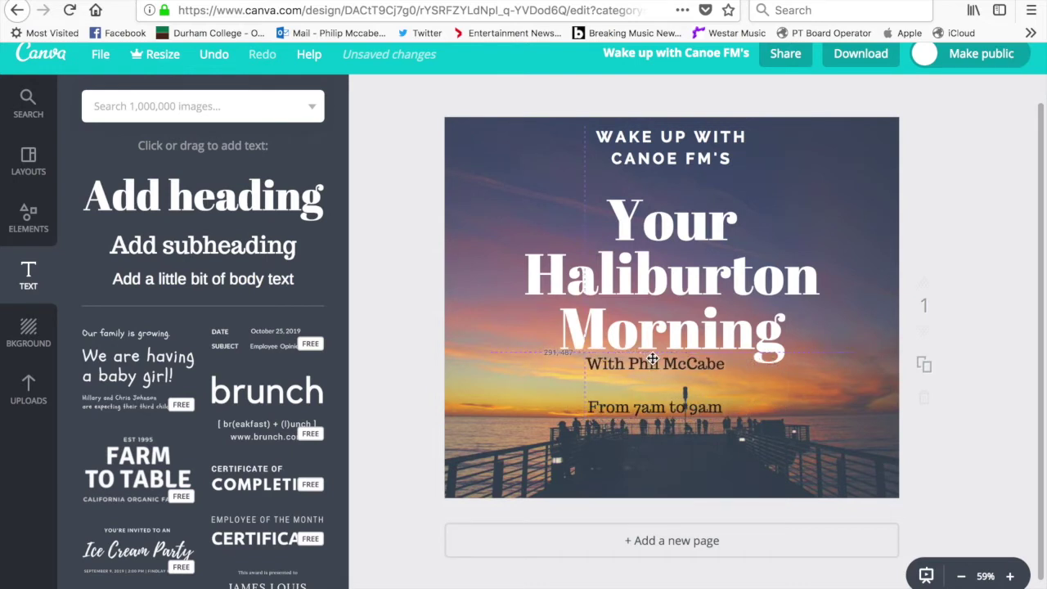
left_click(758, 402)
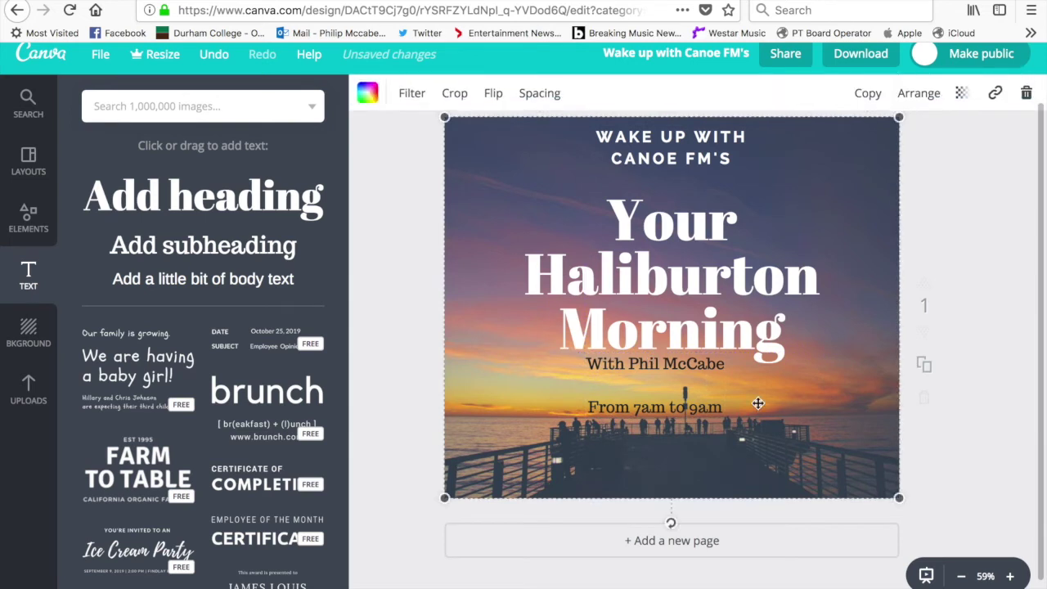
left_click(694, 401)
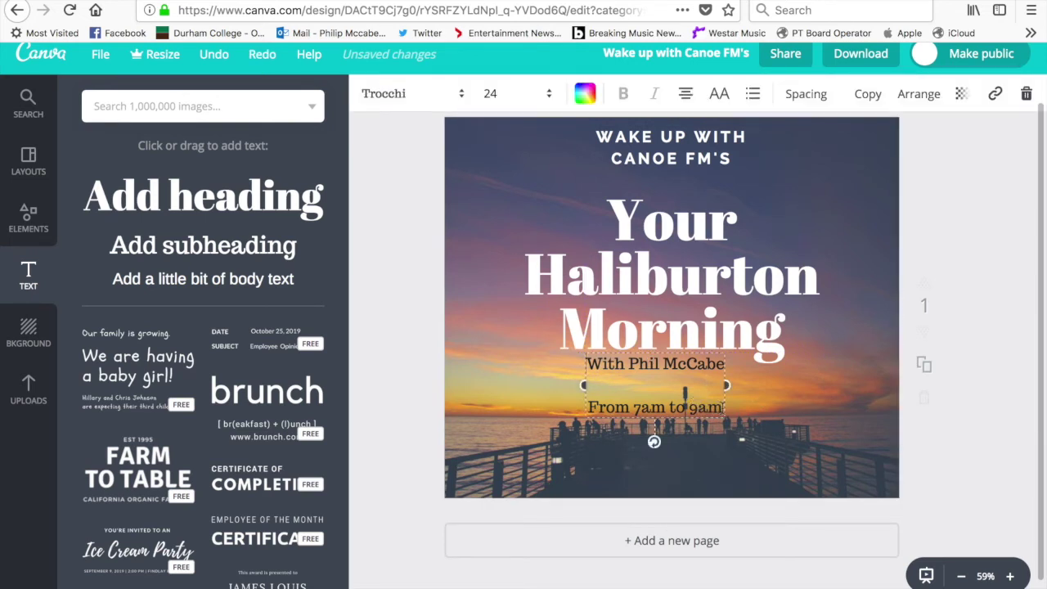
left_click_drag(723, 409, 581, 363)
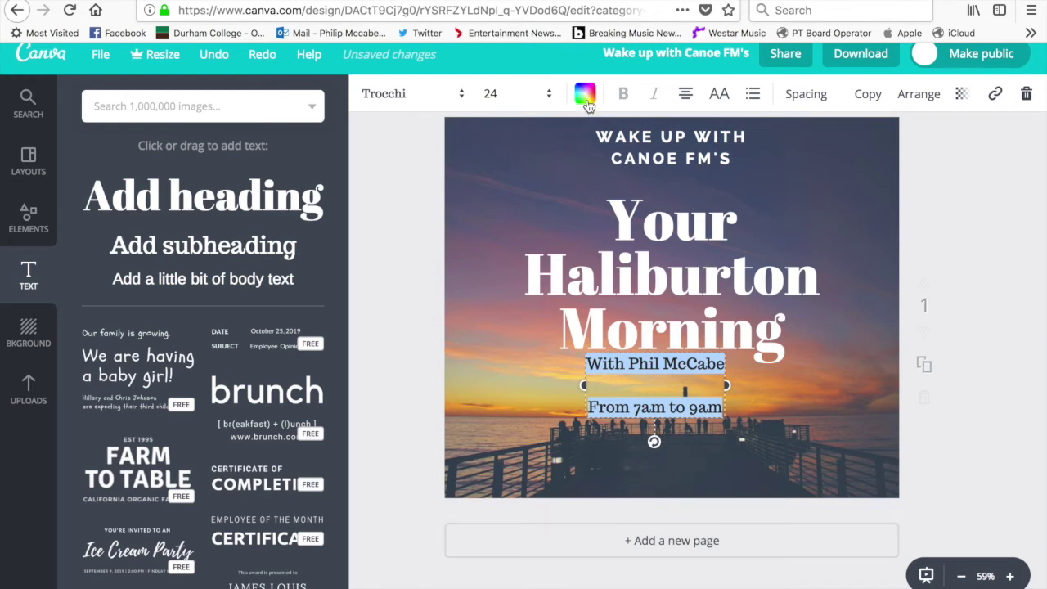
Turn the host credit and 'From 7am to 9am' lines orange
left_click(585, 97)
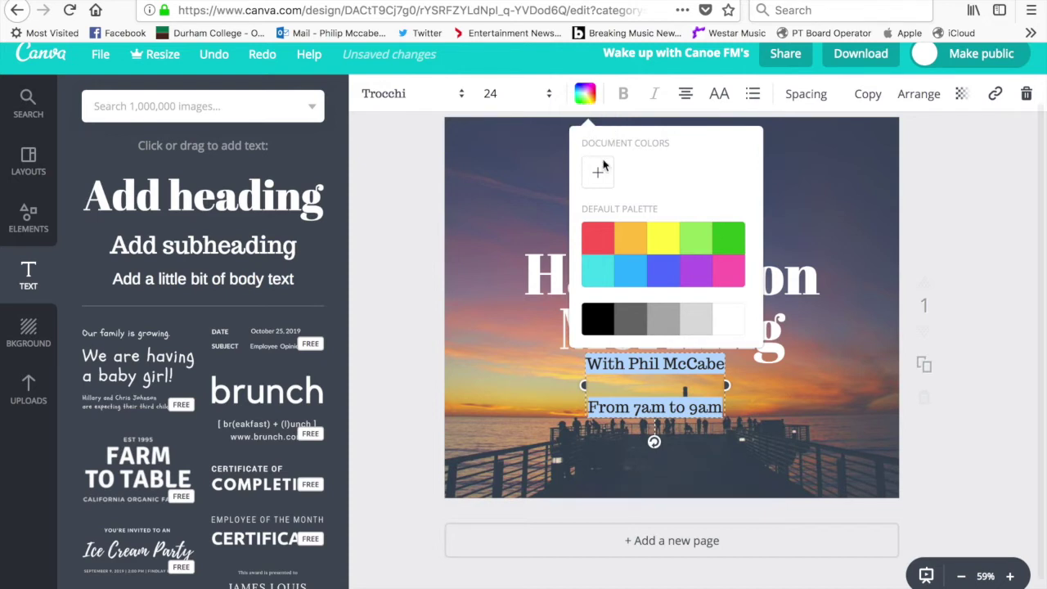
left_click(639, 245)
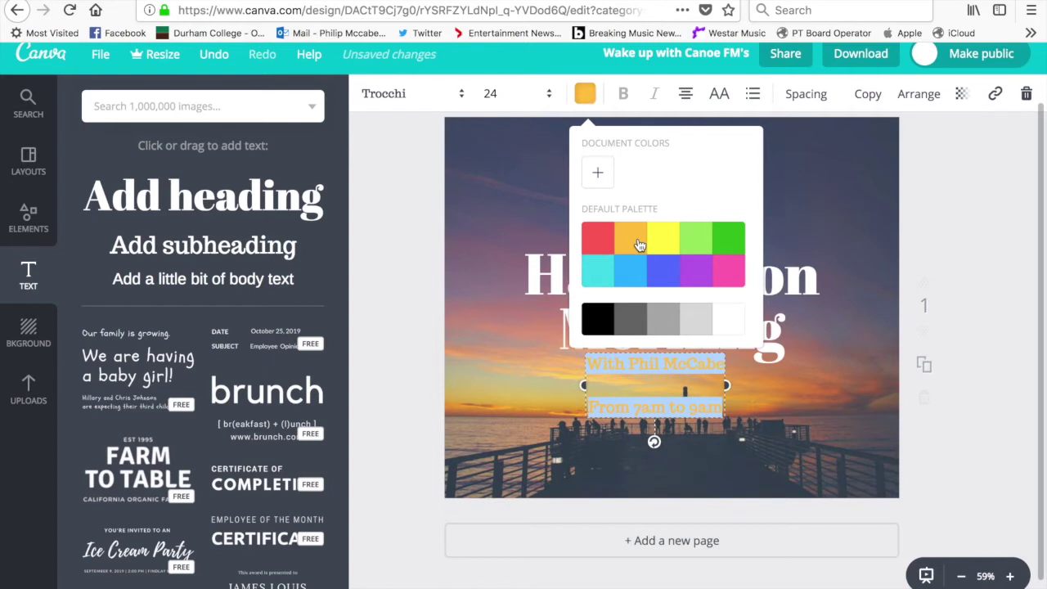
left_click(771, 450)
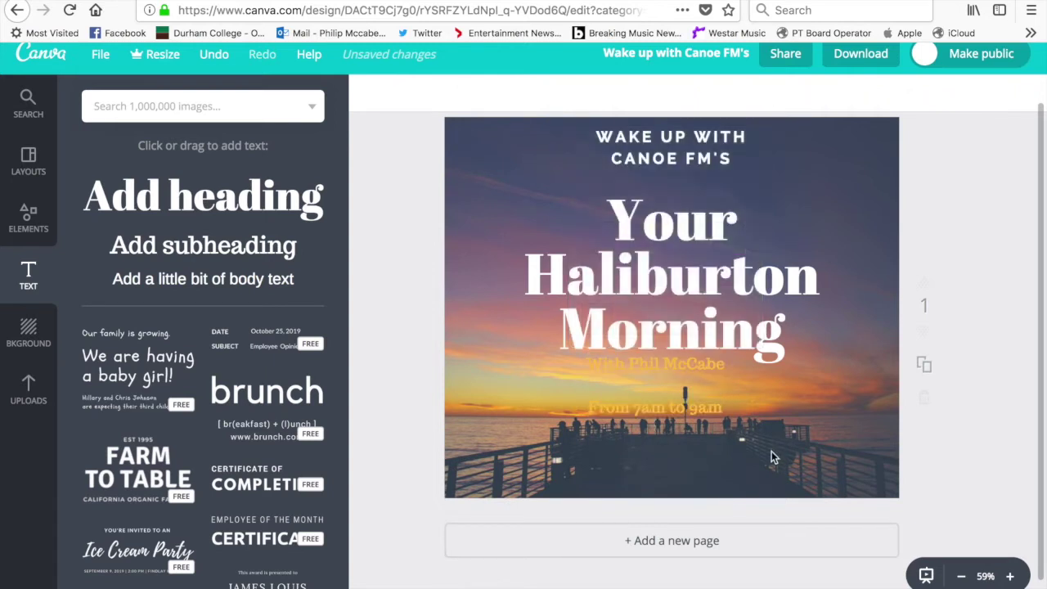
Reselect both subtitle lines and change their text colour to white
left_click(718, 406)
left_click_drag(718, 407, 588, 358)
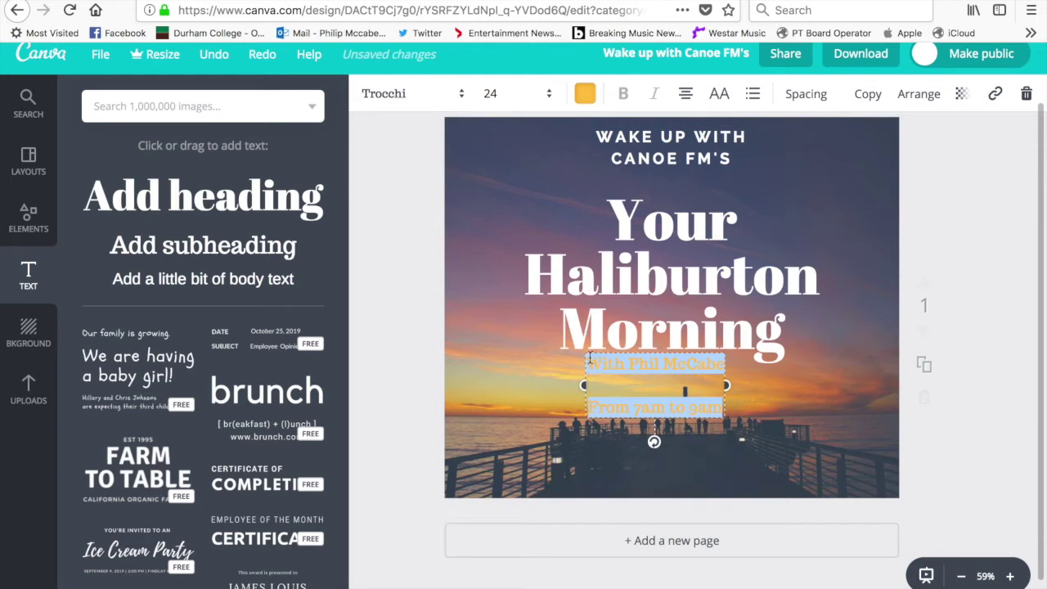
left_click(589, 97)
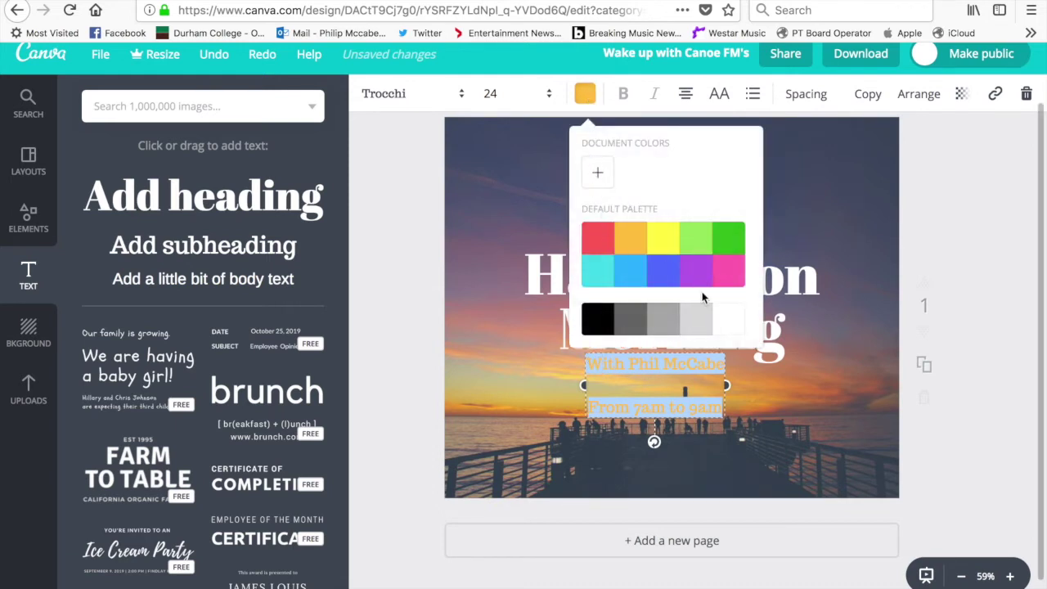
left_click(742, 333)
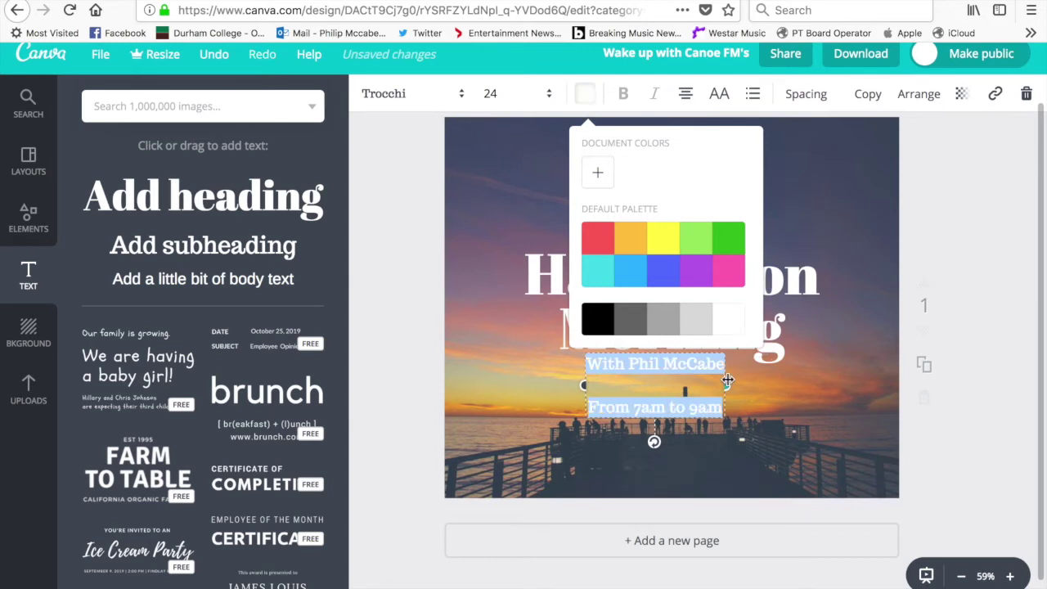
key("Escape")
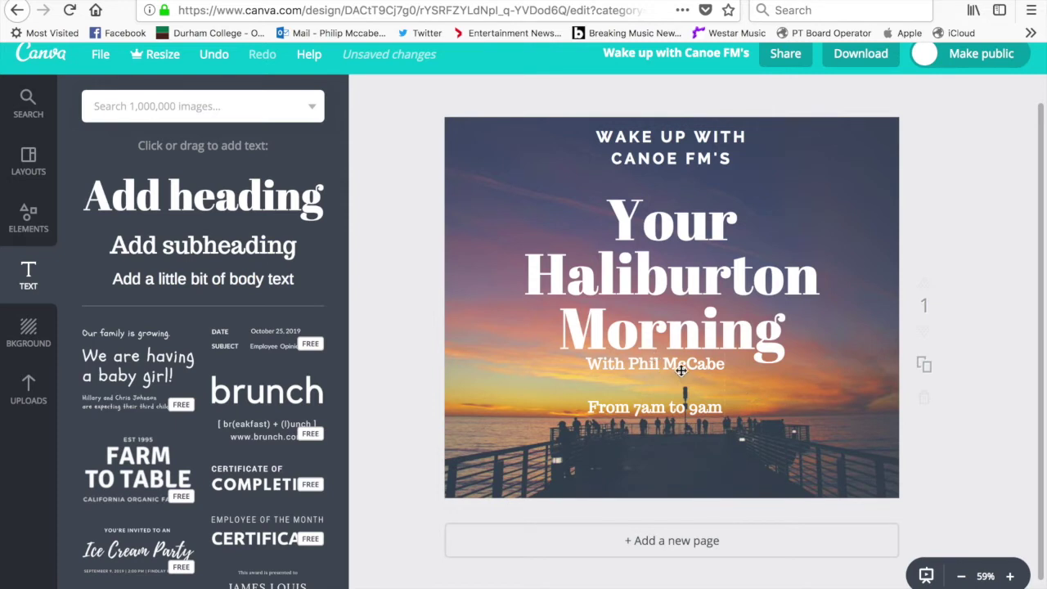
Nudge the WAKE UP WITH CANOE FM'S title and both subtitle lines slightly right and down, then show Elements
left_click_drag(685, 368, 701, 367)
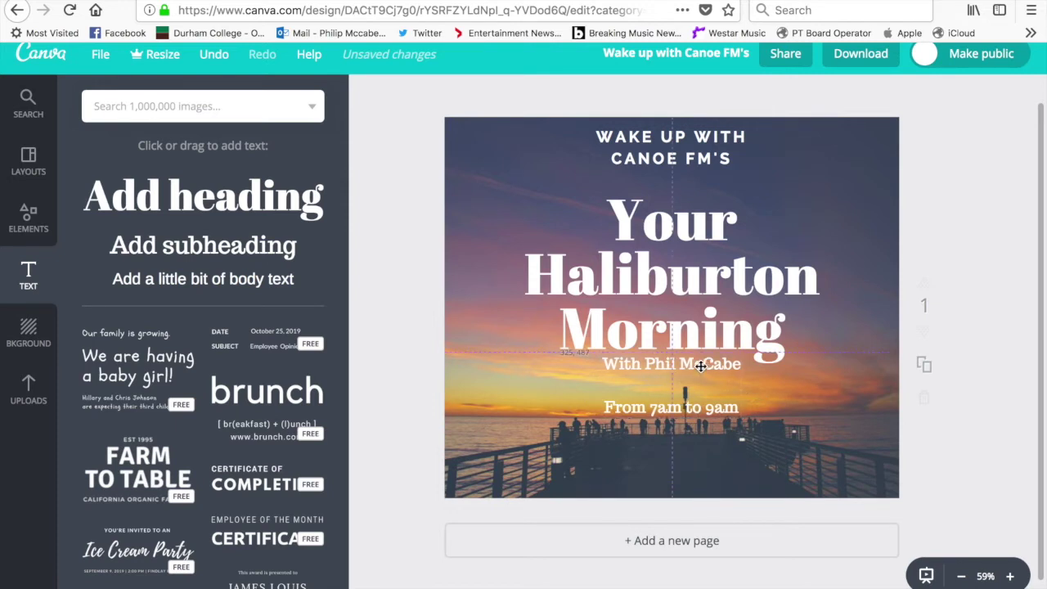
left_click(782, 404)
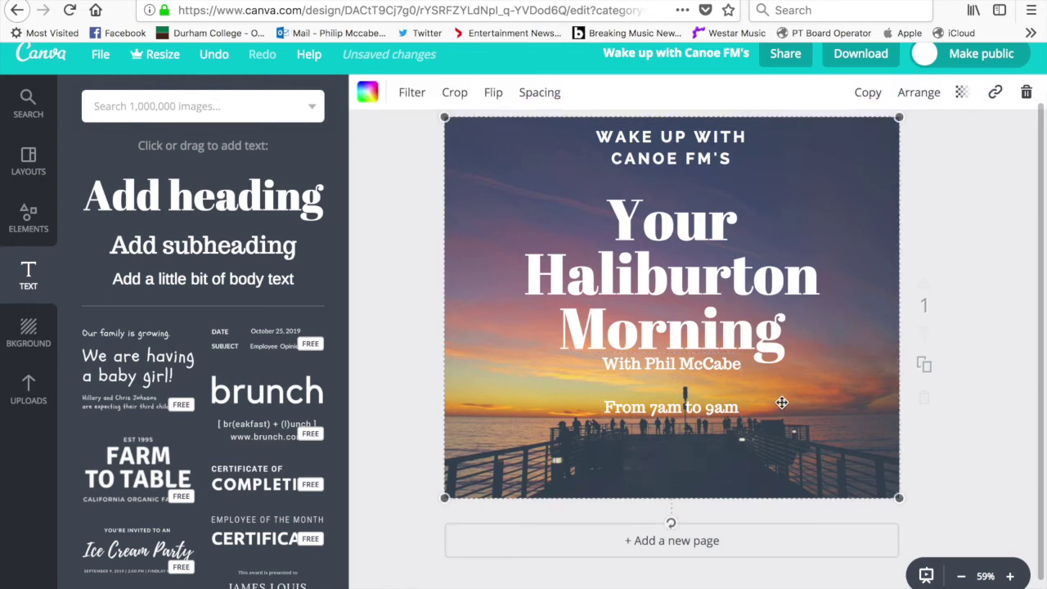
mouse_move(686, 145)
left_mouse_down()
mouse_move(701, 161)
mouse_move(702, 152)
left_mouse_up()
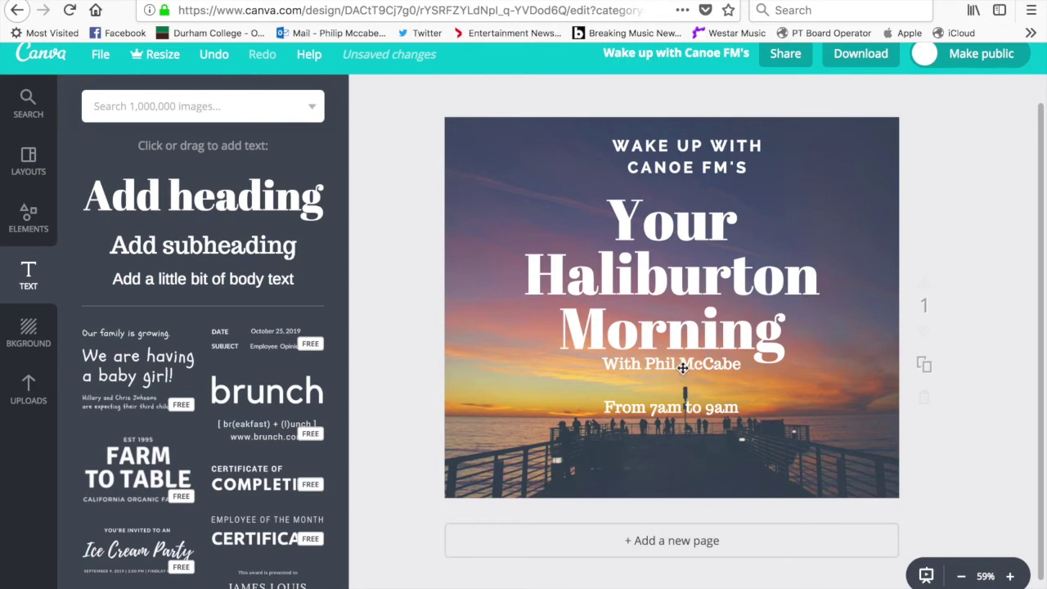
left_click_drag(683, 368, 681, 376)
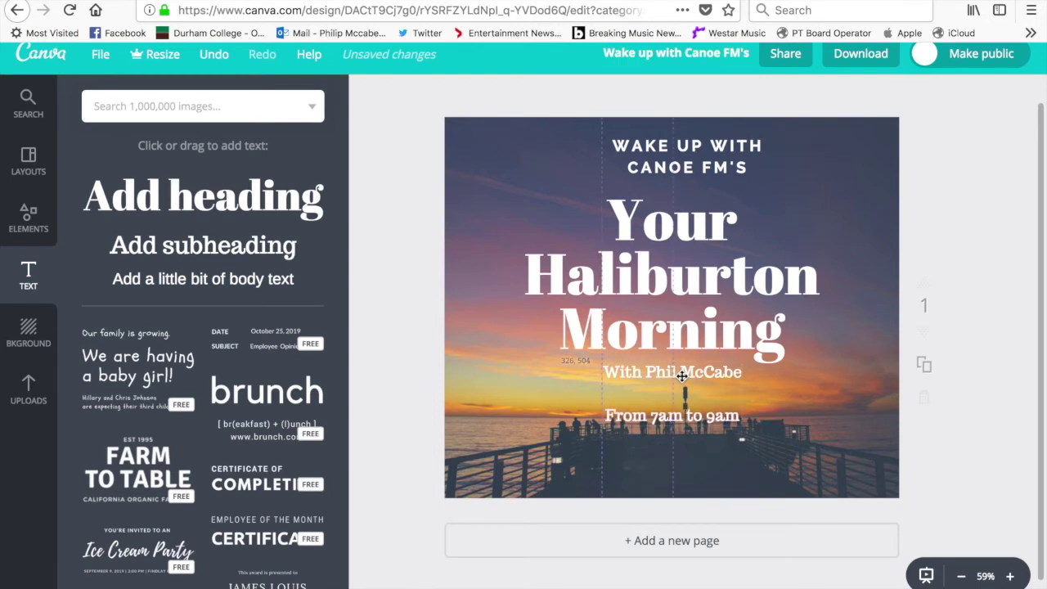
left_click(785, 407)
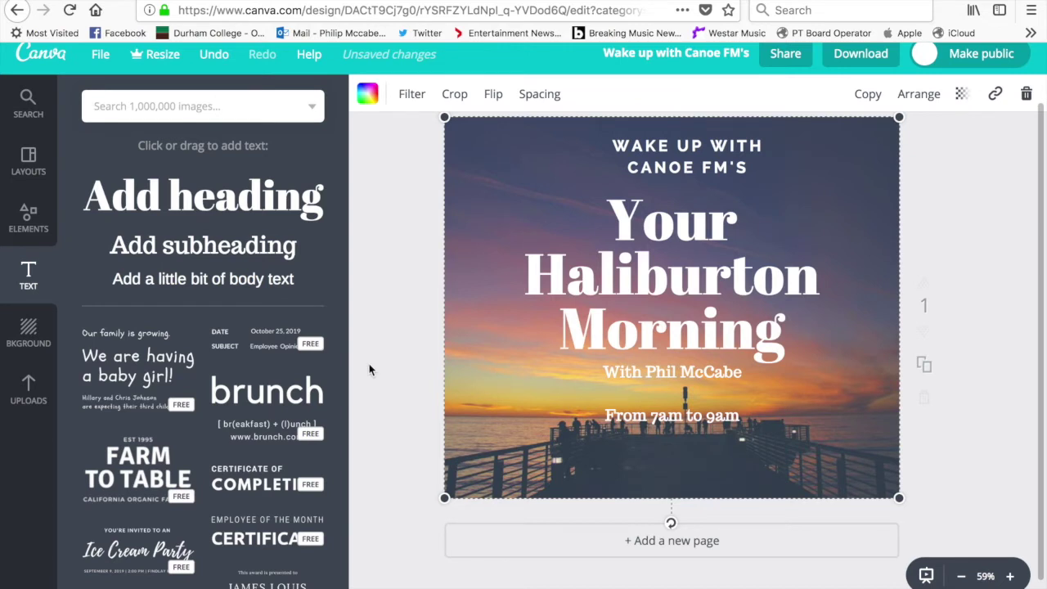
left_click(16, 228)
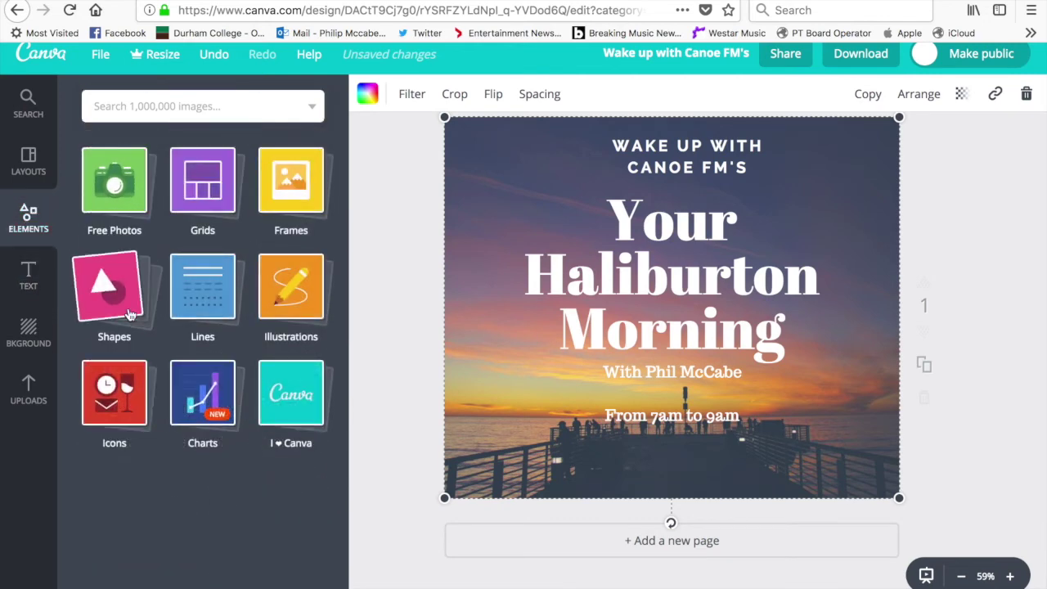
Search the image library for 'coffee' and scroll down through the results
left_click(238, 105)
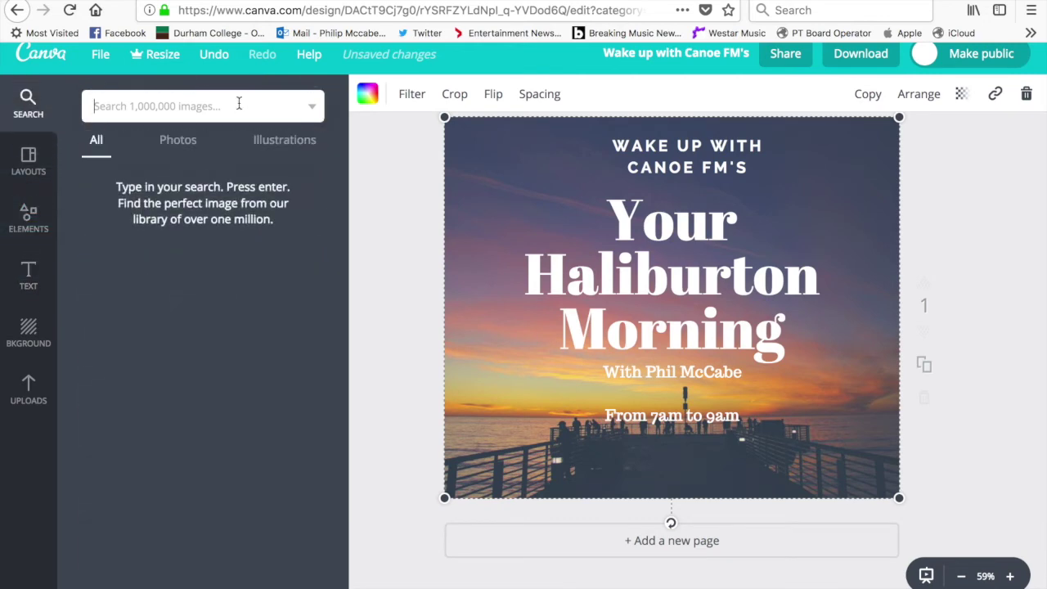
type("coffee")
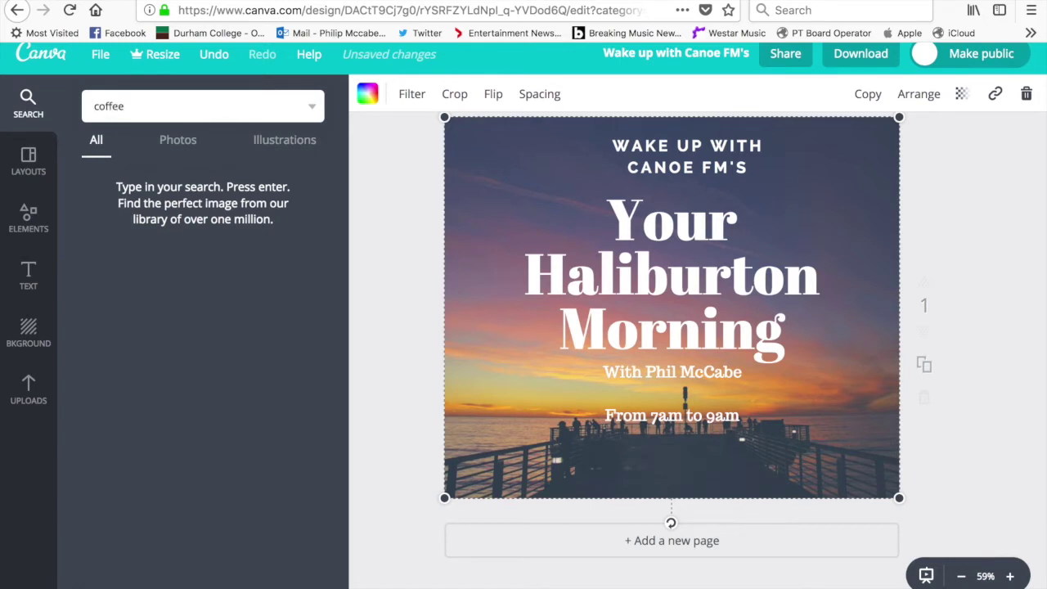
key("Return")
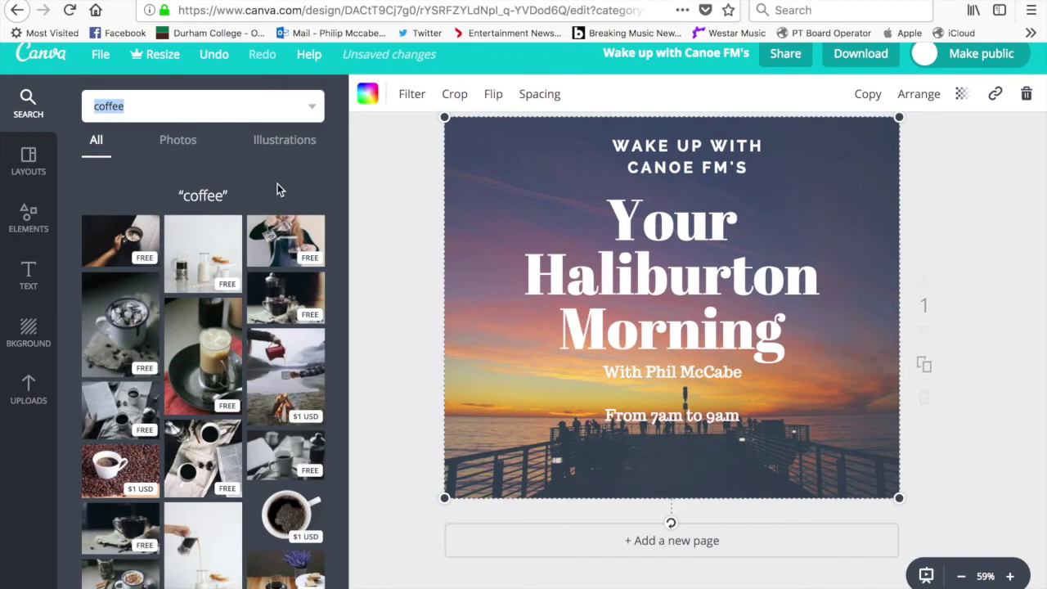
scroll(180, 402, "down", 3)
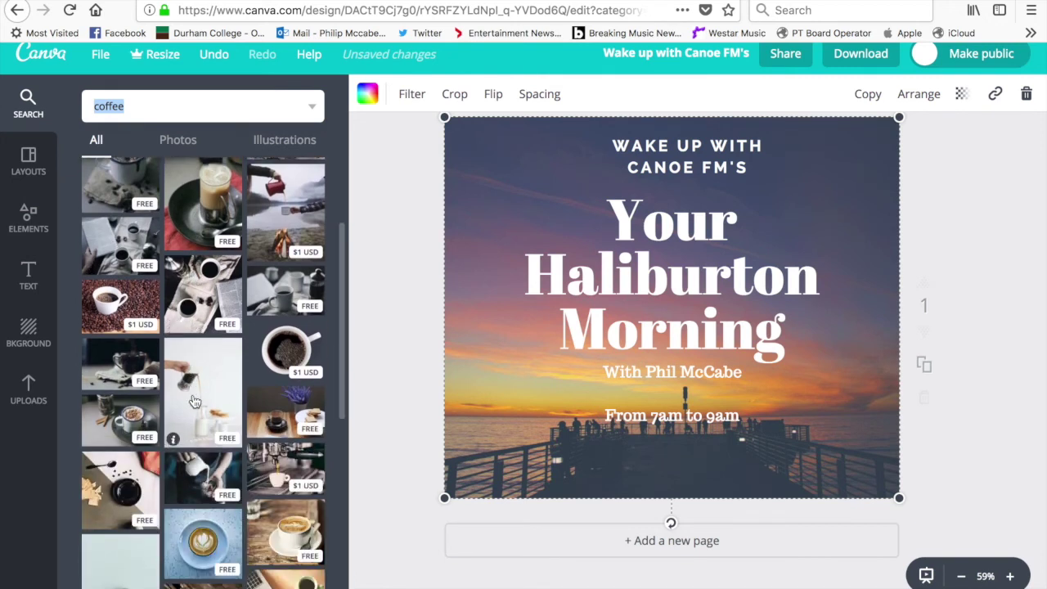
scroll(194, 400, "down", 5)
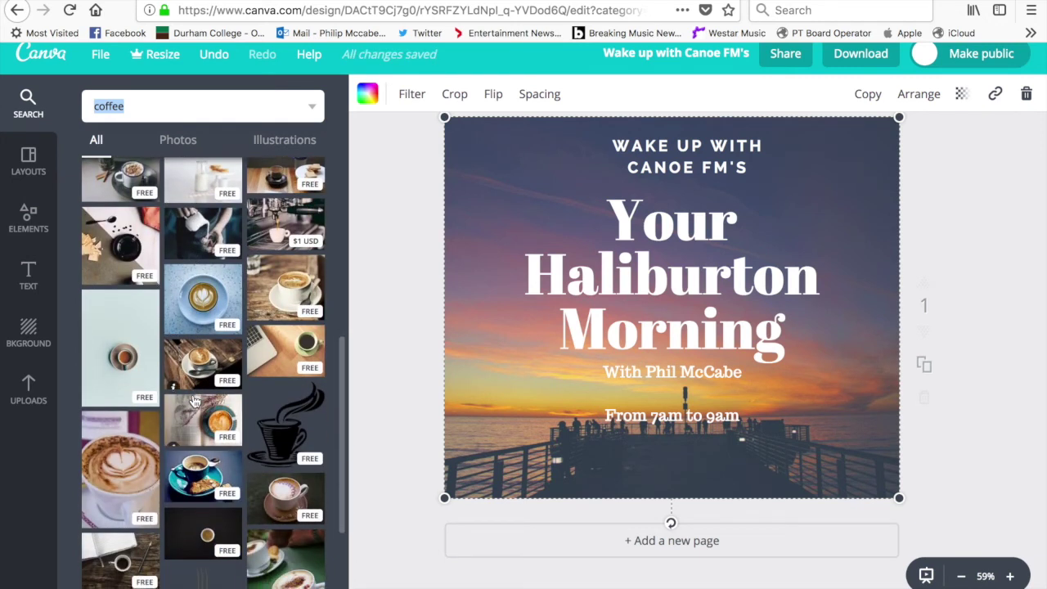
Add the black steaming coffee-cup illustration, shrink it, and place it in the lower-left corner
left_click_drag(302, 432, 601, 368)
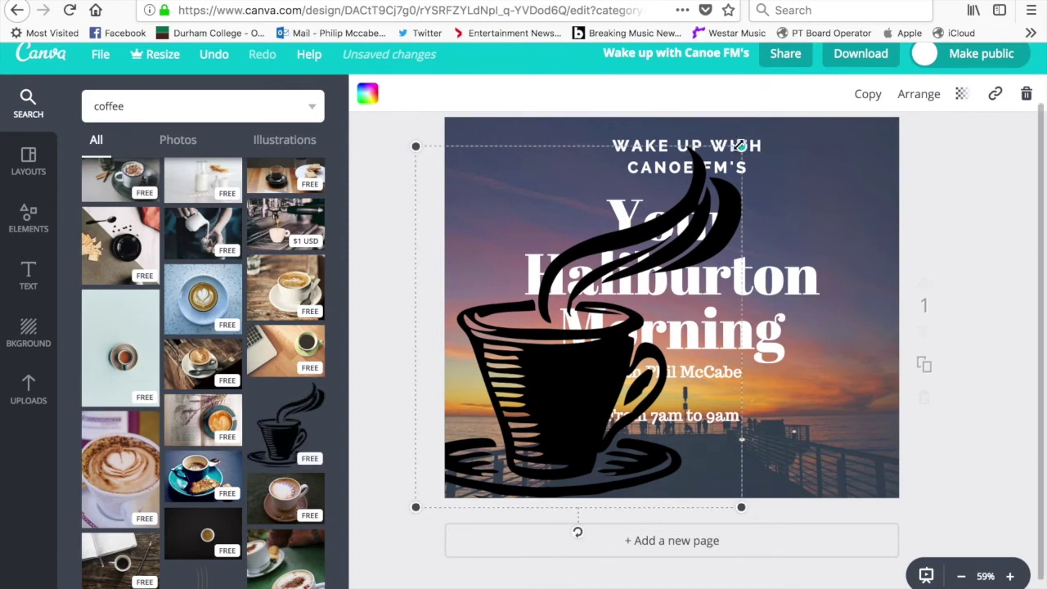
left_click_drag(740, 146, 579, 349)
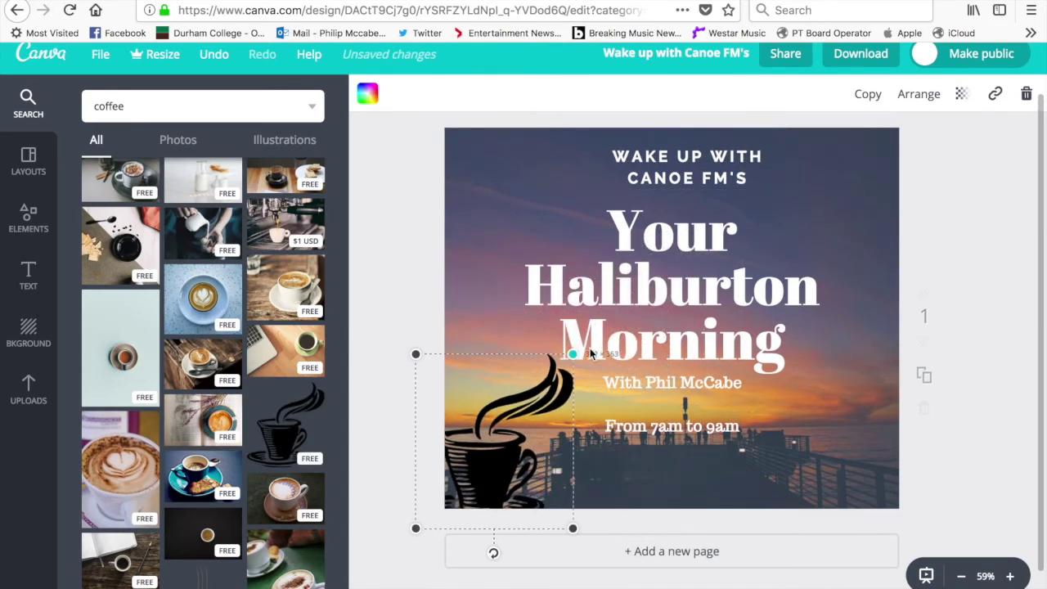
left_click_drag(535, 414, 563, 399)
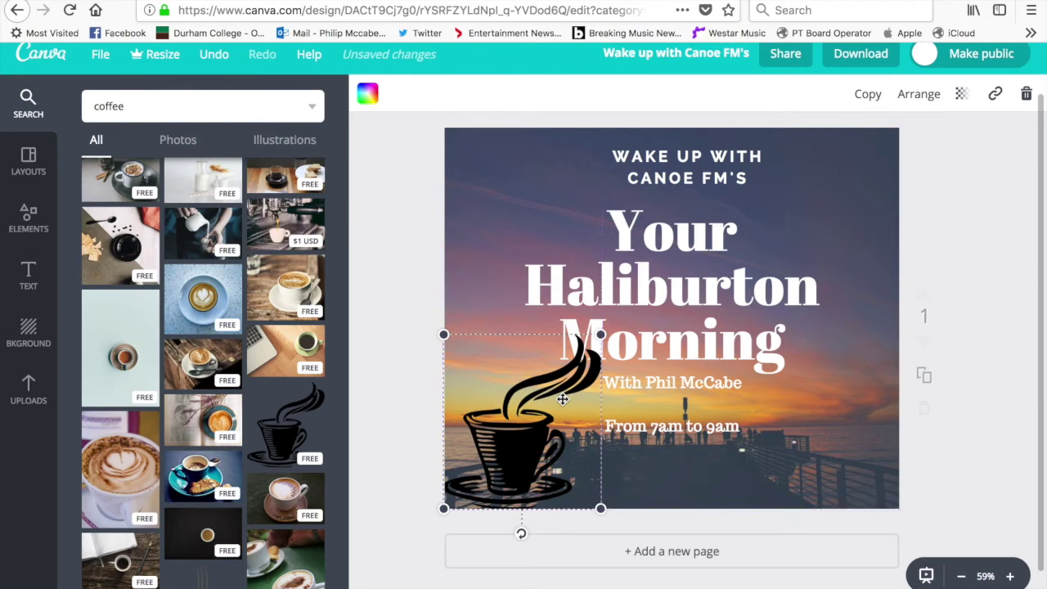
left_click_drag(600, 335, 579, 358)
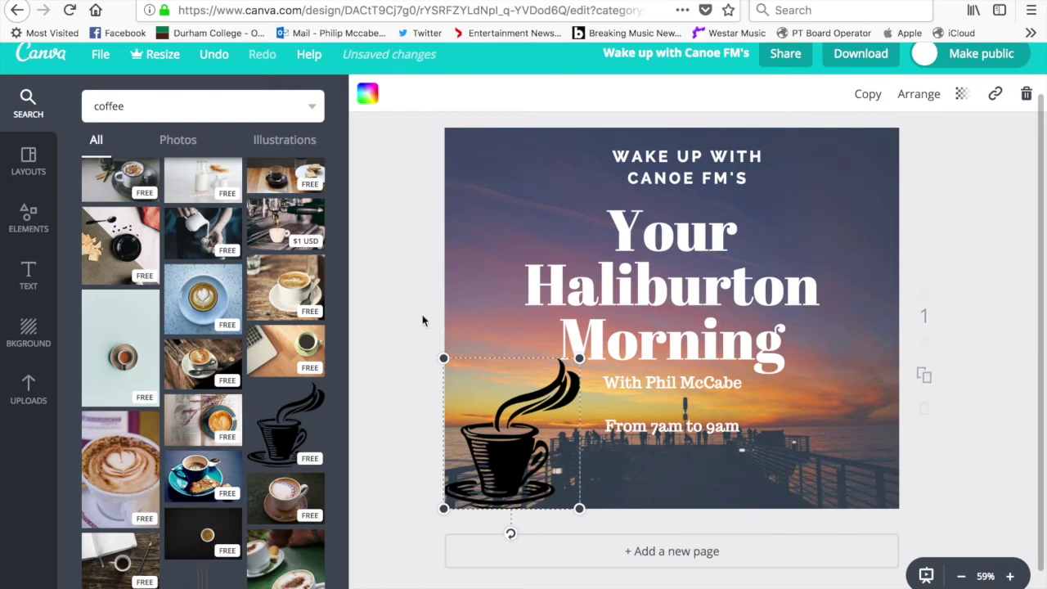
left_click(369, 98)
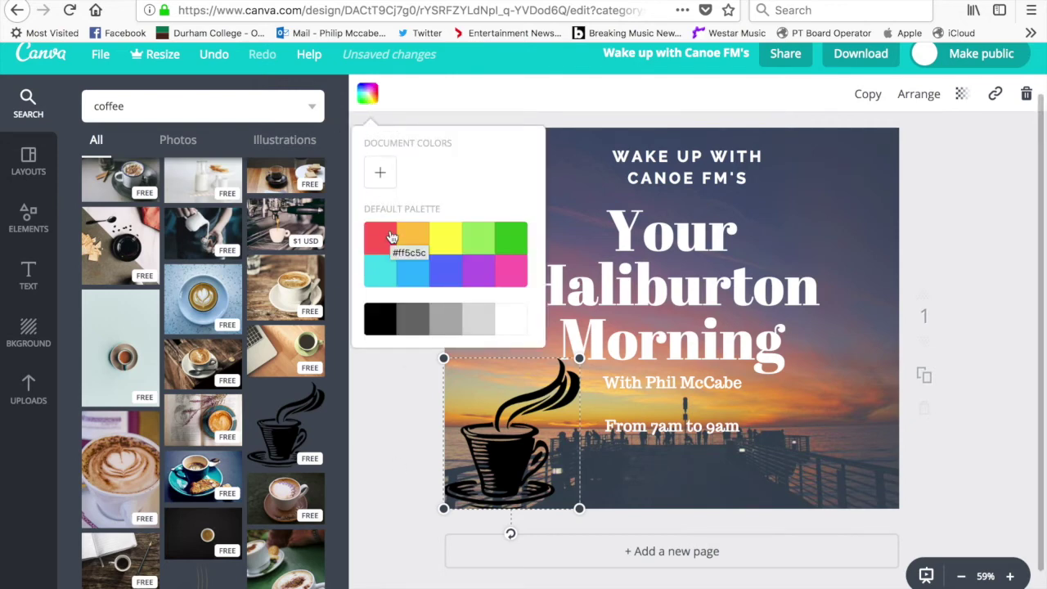
Recolour the coffee cup golden orange after briefly trying green
left_click(520, 241)
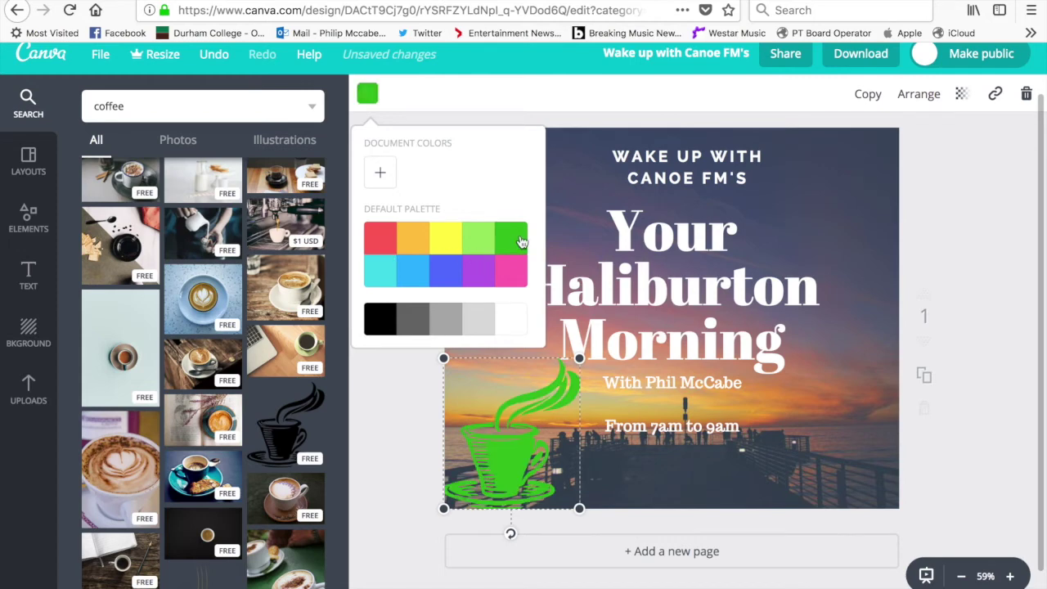
left_click(422, 249)
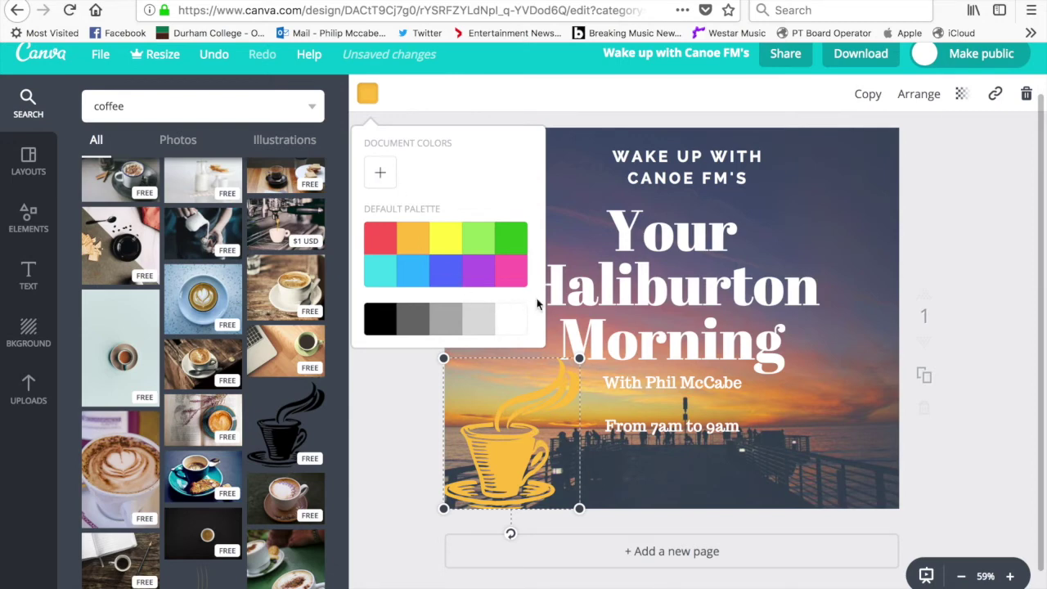
left_click(658, 471)
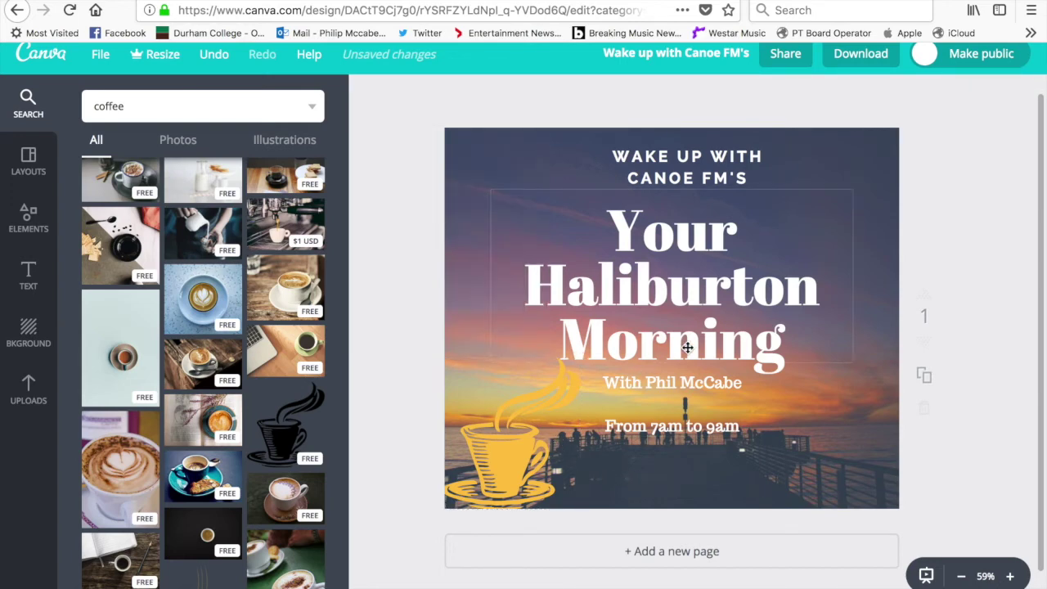
Duplicate the orange coffee cup and move the copy to the right side of the poster
scroll(235, 397, "up", 2)
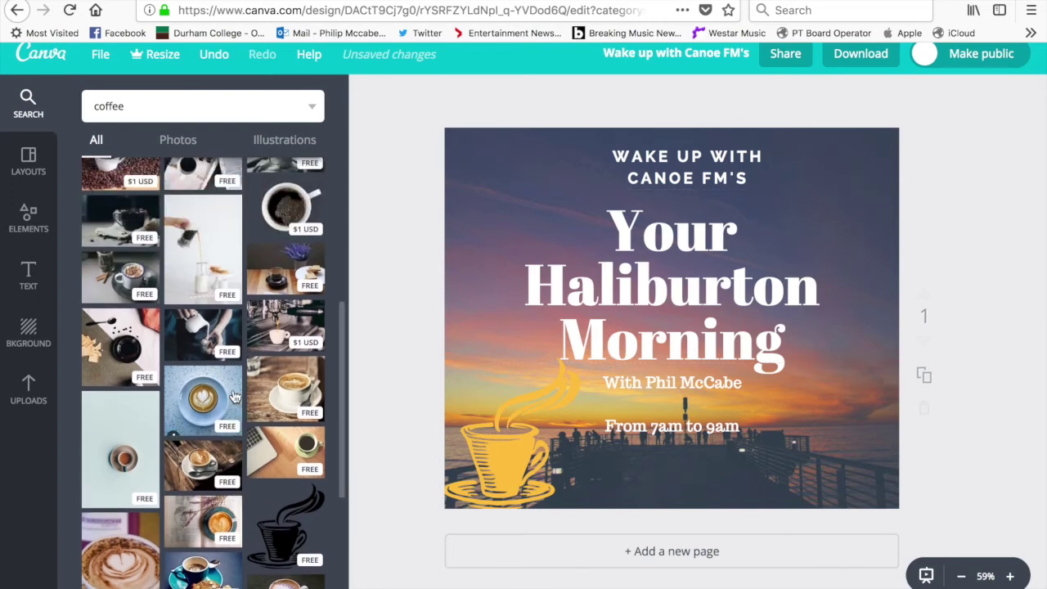
scroll(235, 396, "up", 4)
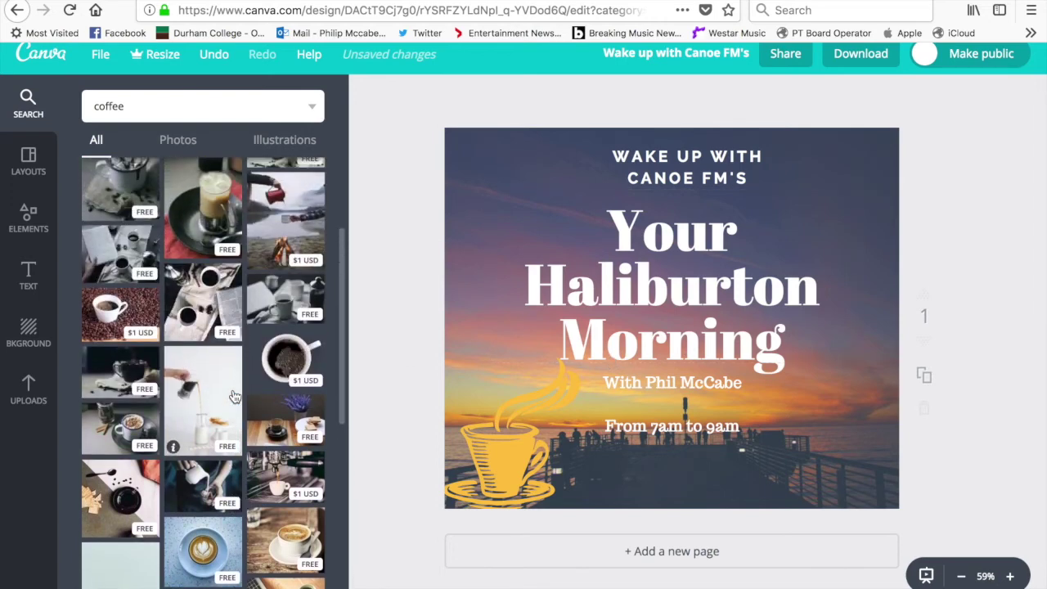
right_click(527, 479)
left_click(500, 474)
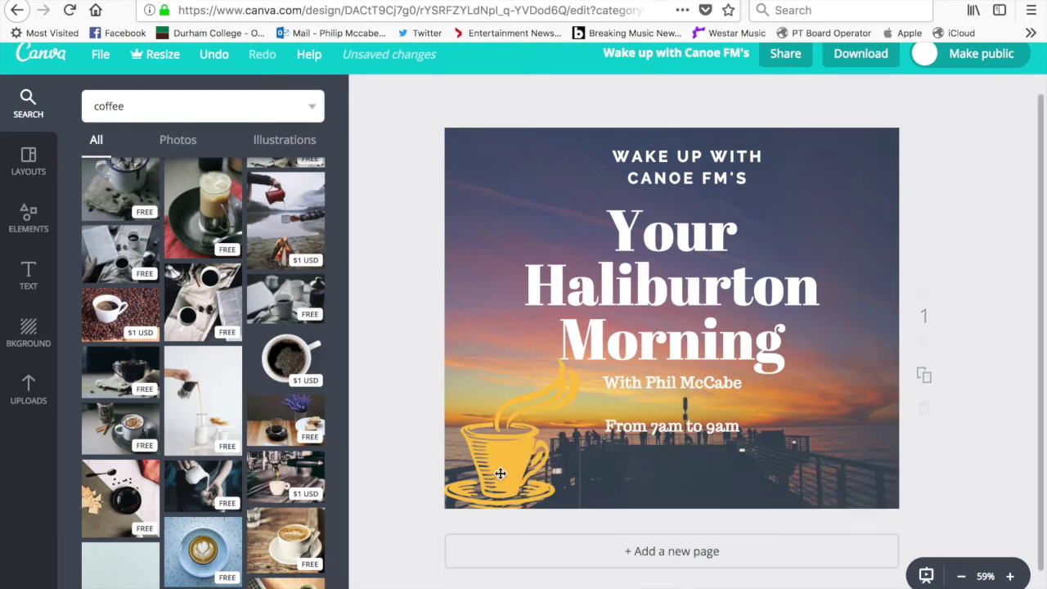
right_click(501, 390)
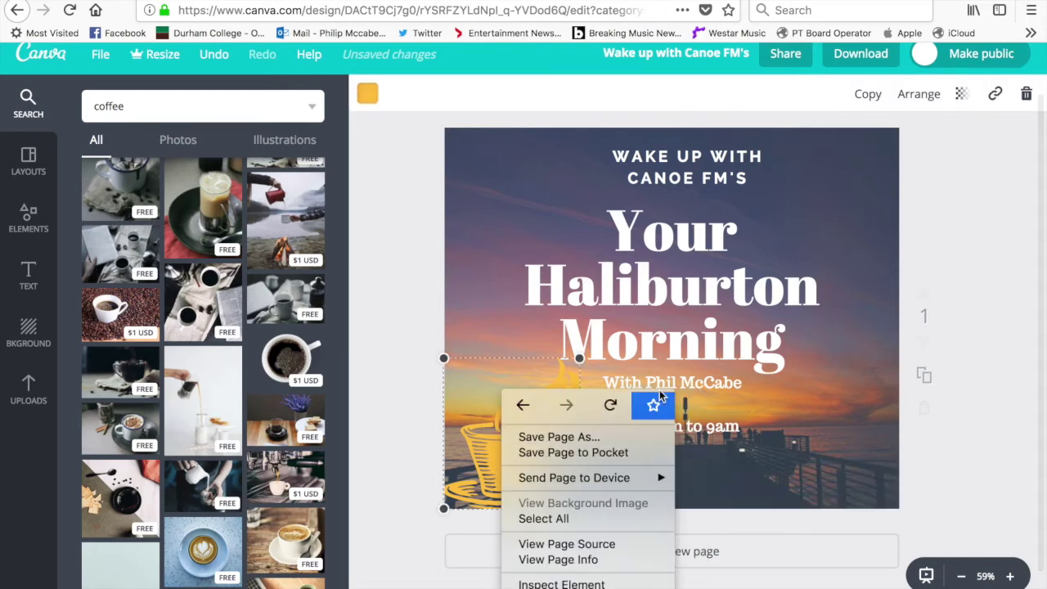
left_click(882, 106)
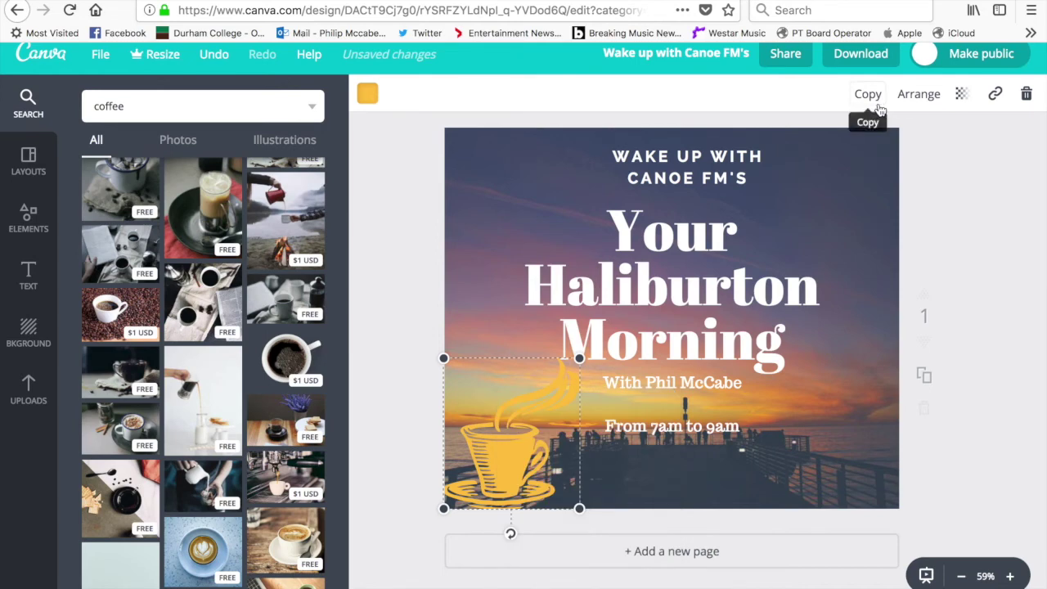
left_click(877, 107)
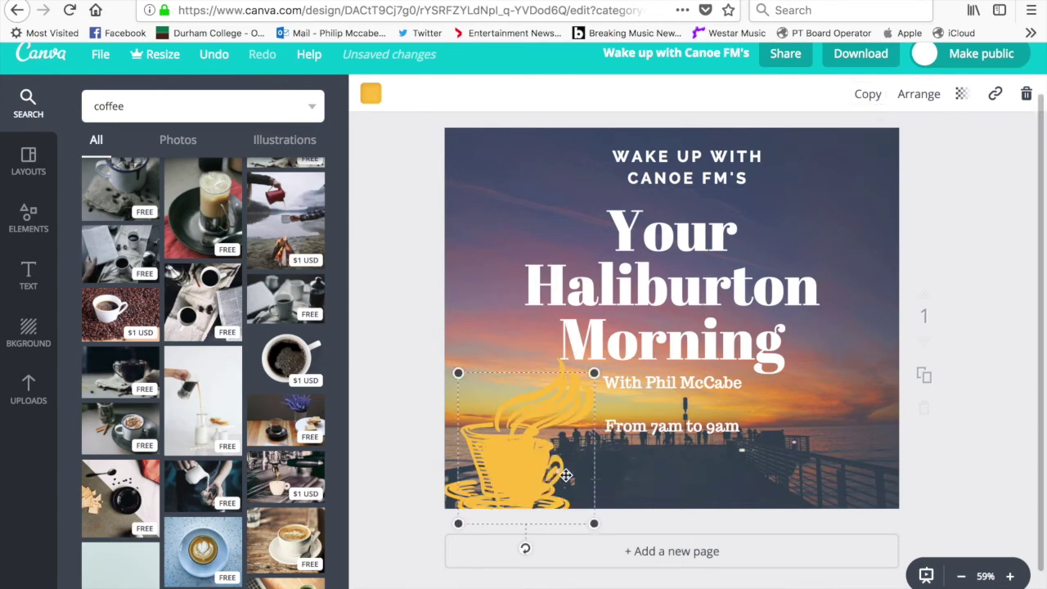
left_click_drag(565, 474, 871, 434)
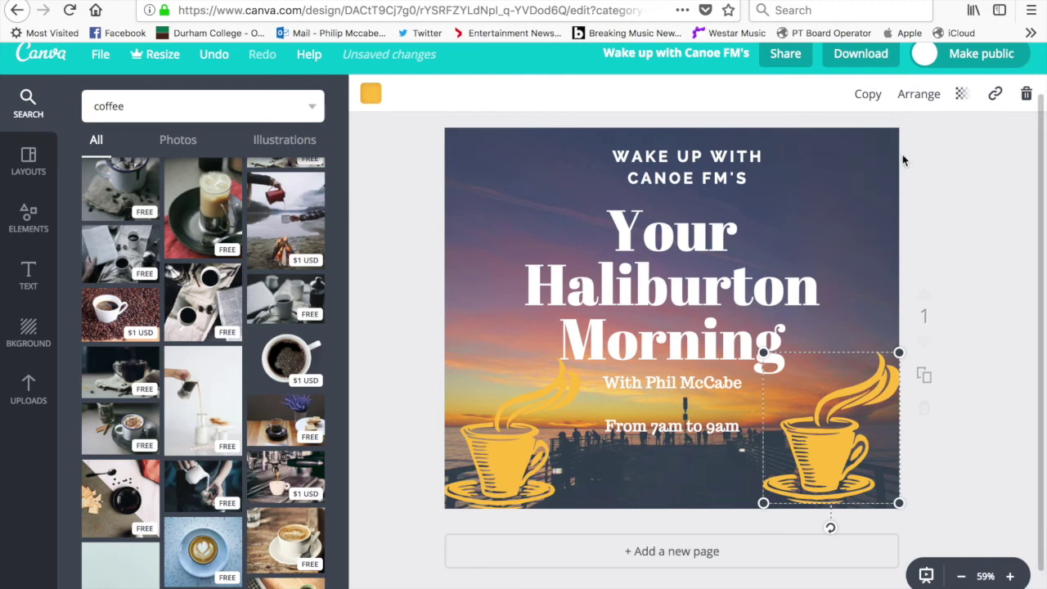
left_click(920, 95)
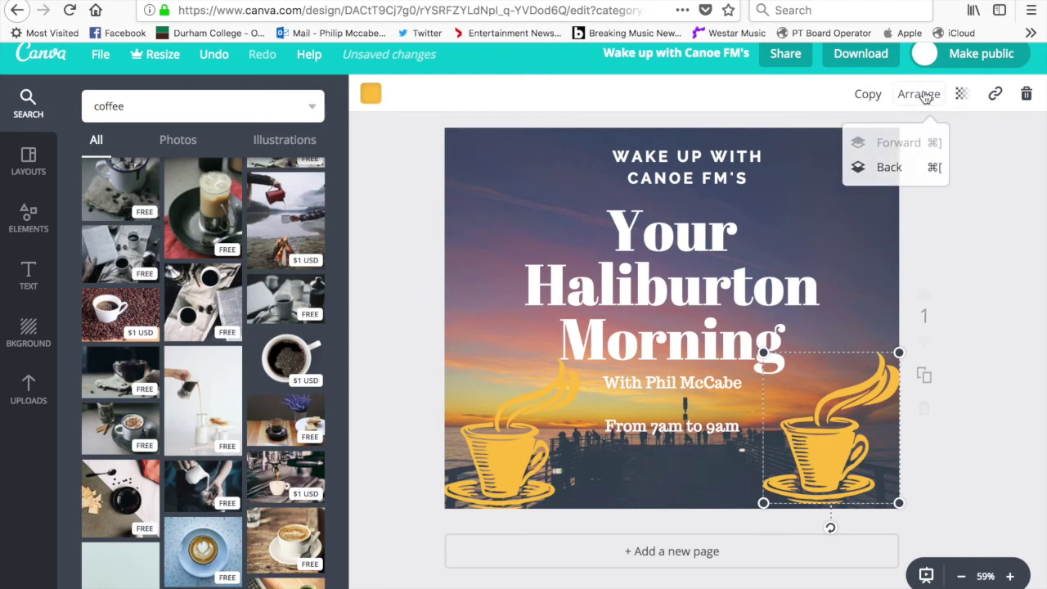
left_click(920, 95)
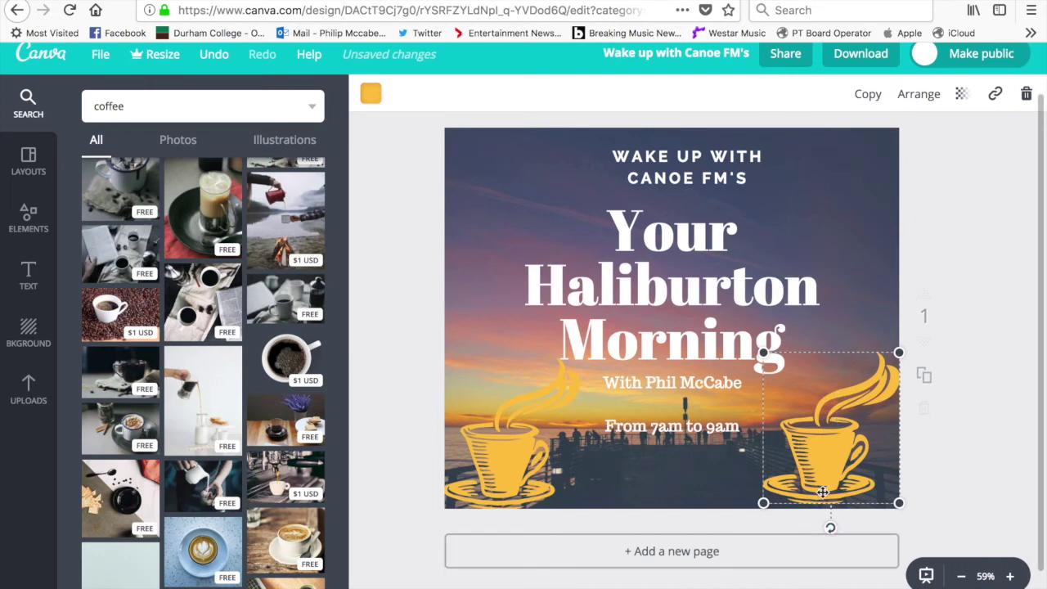
right_click(829, 426)
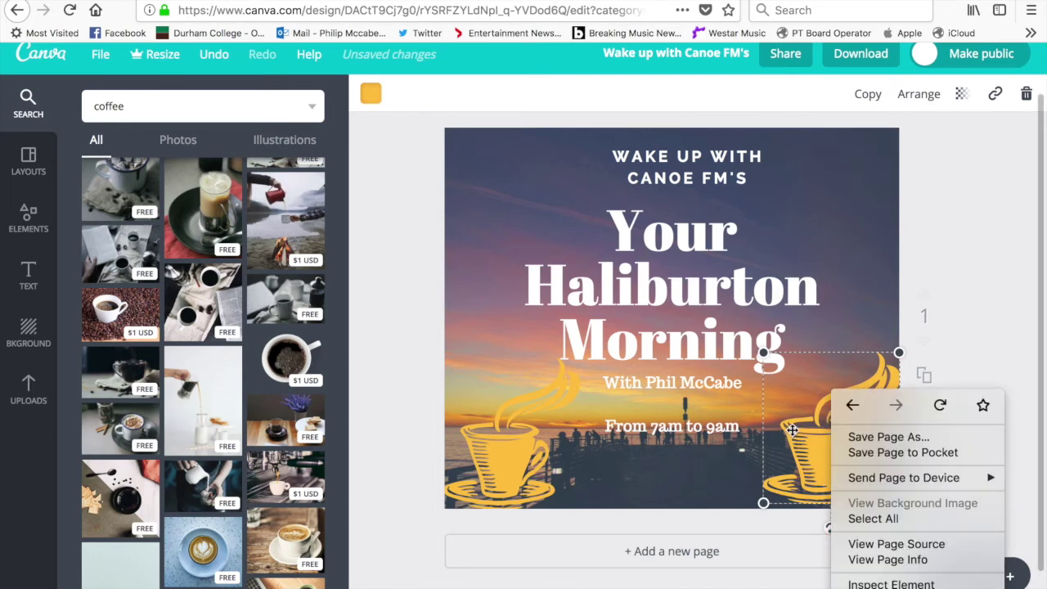
left_click(795, 433)
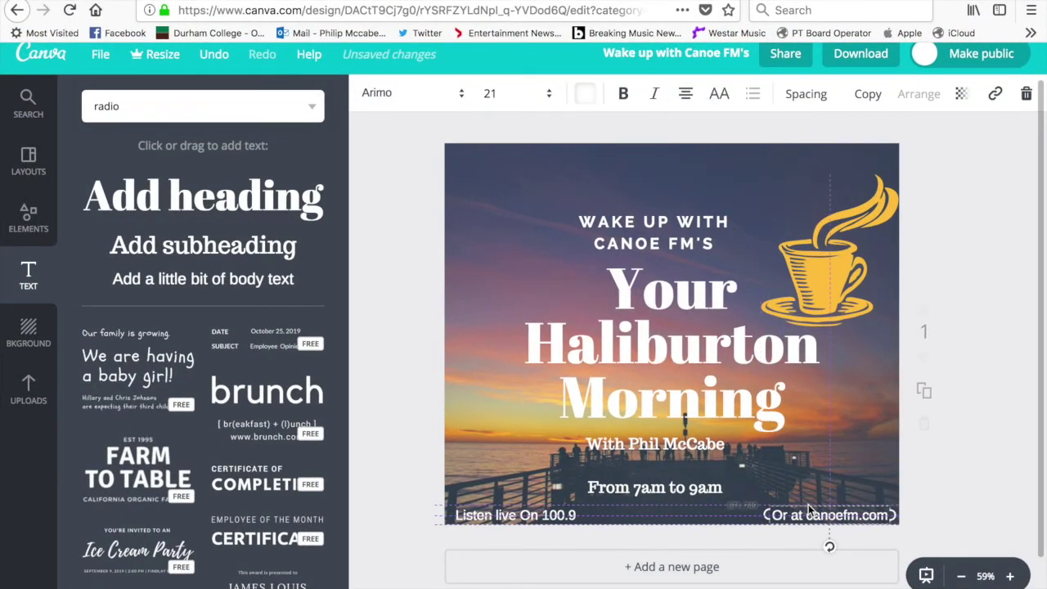
Deselect the 'Or at canoefm.com' text and save the design from the File menu
left_click_drag(808, 508, 809, 508)
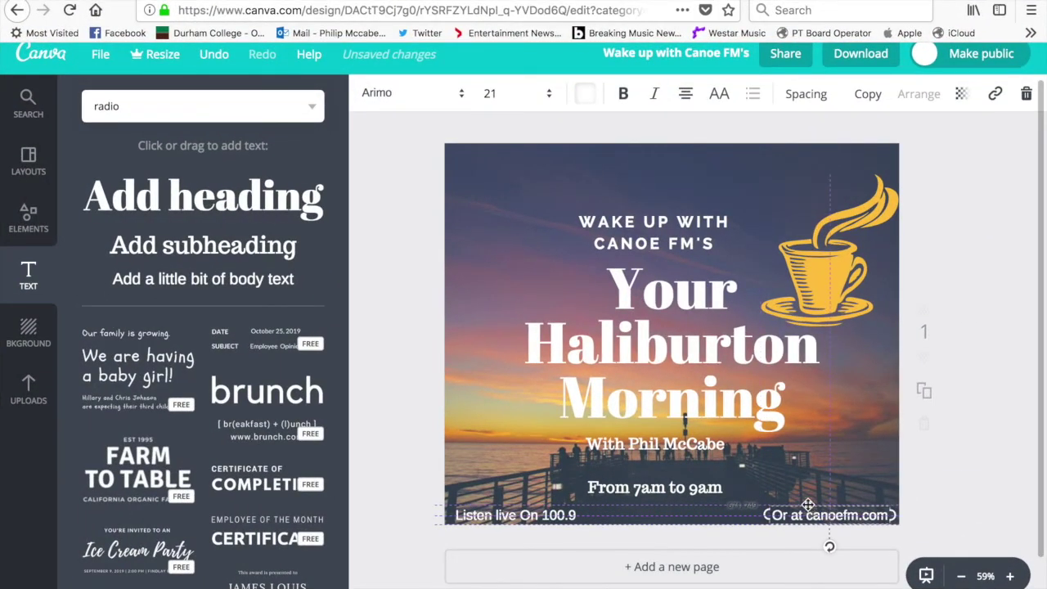
left_click(853, 475)
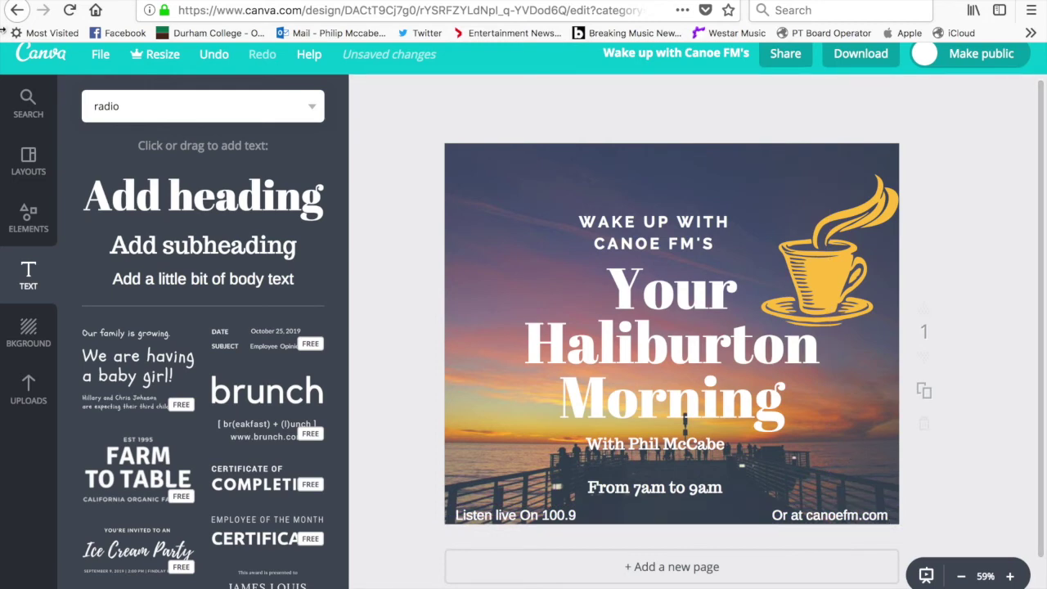
left_click(100, 55)
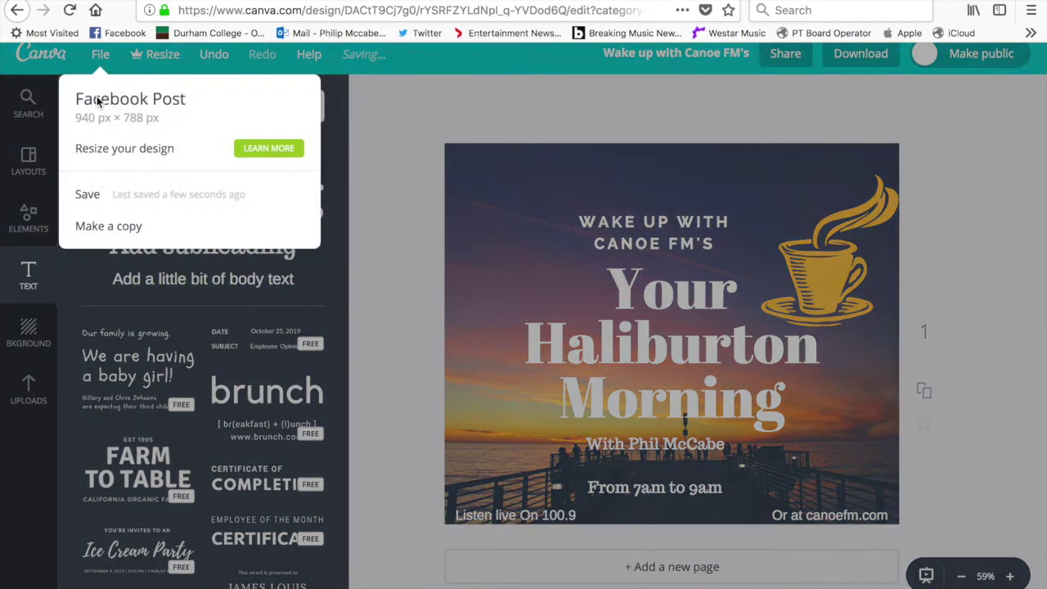
left_click(101, 196)
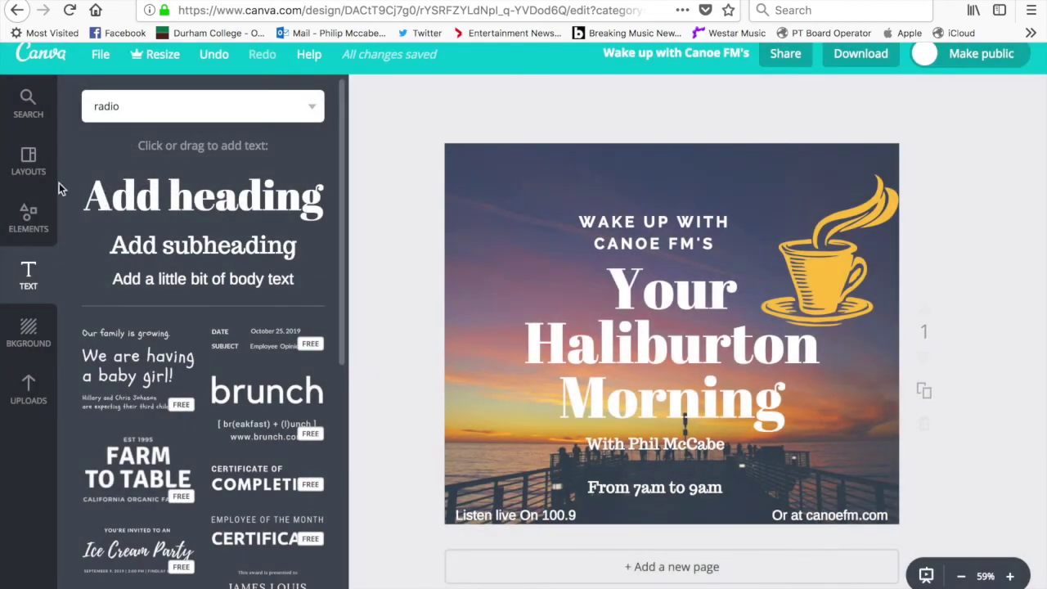
left_click(877, 54)
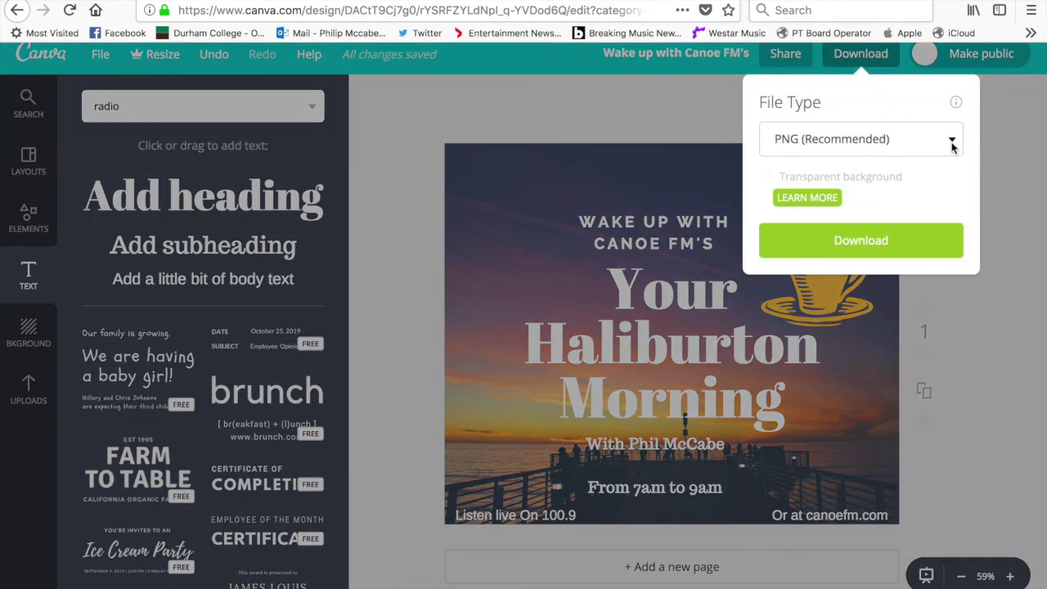
Download the design with PNG (Recommended) as the file type
left_click(952, 146)
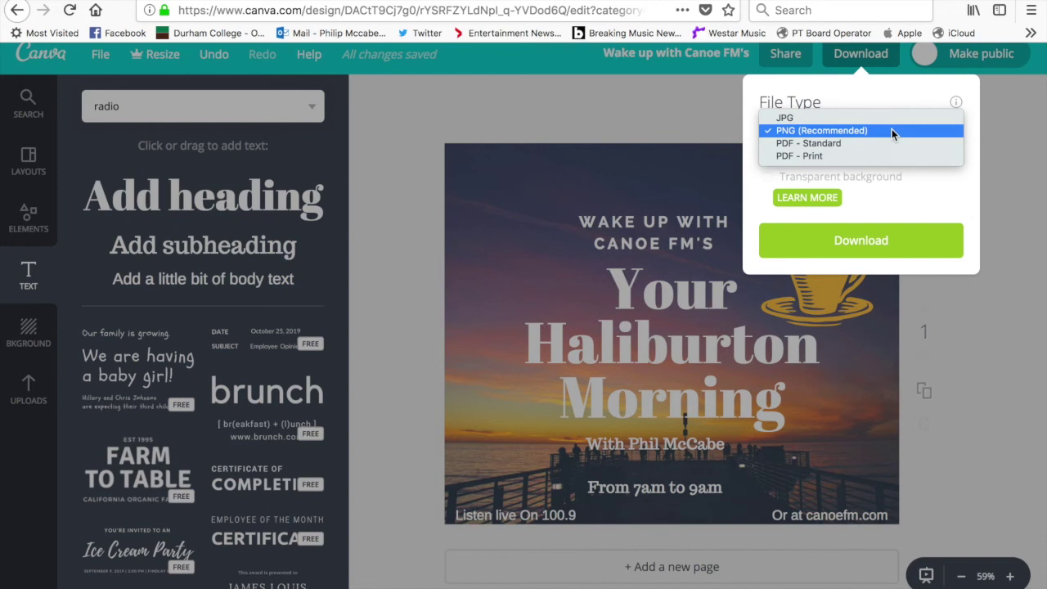
left_click(892, 134)
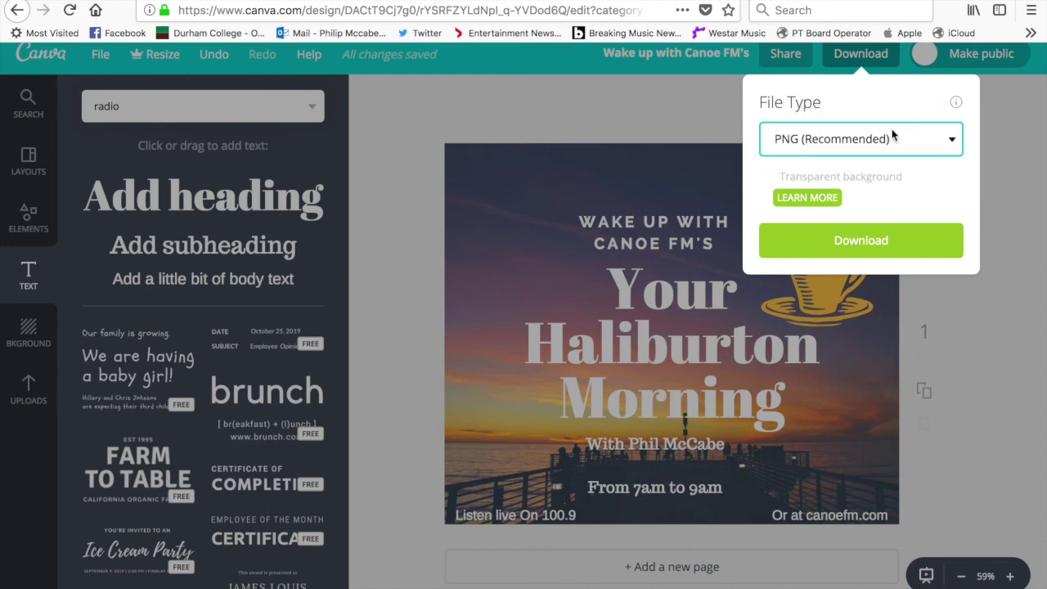
left_click(900, 239)
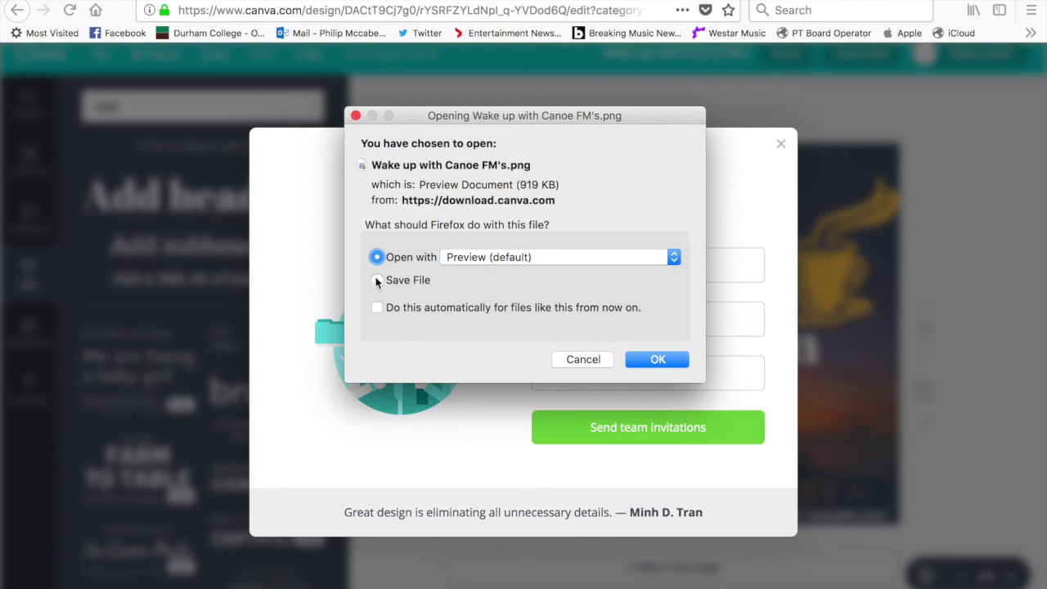
Choose Save File so Firefox saves the PNG instead of opening it in Preview
left_click(377, 281)
Save the PNG to the Desktop as 'Wake up with Canoe FM', dropping the trailing 's
left_click(672, 361)
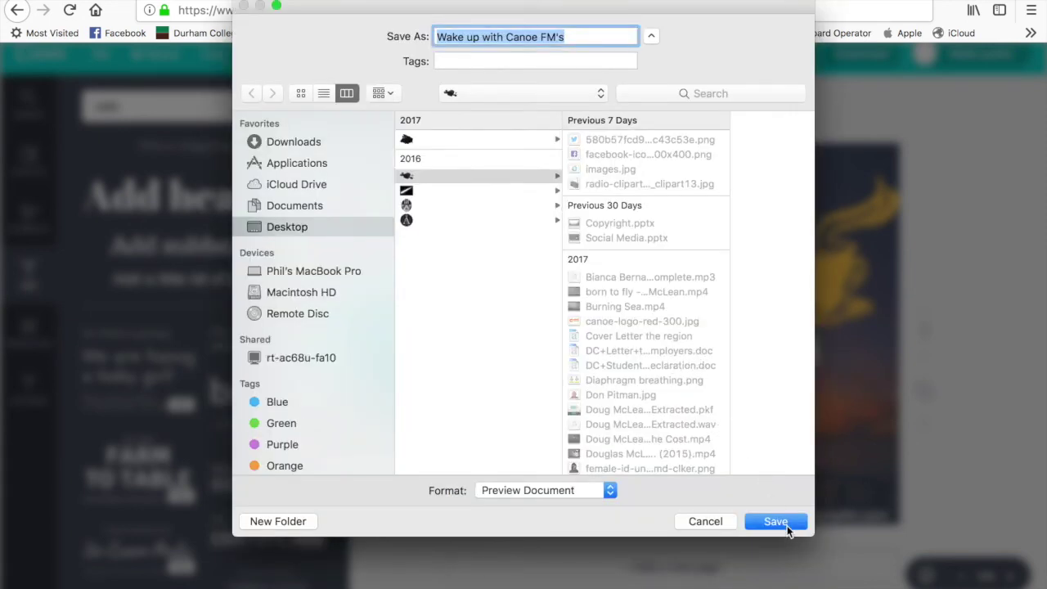
left_click(593, 42)
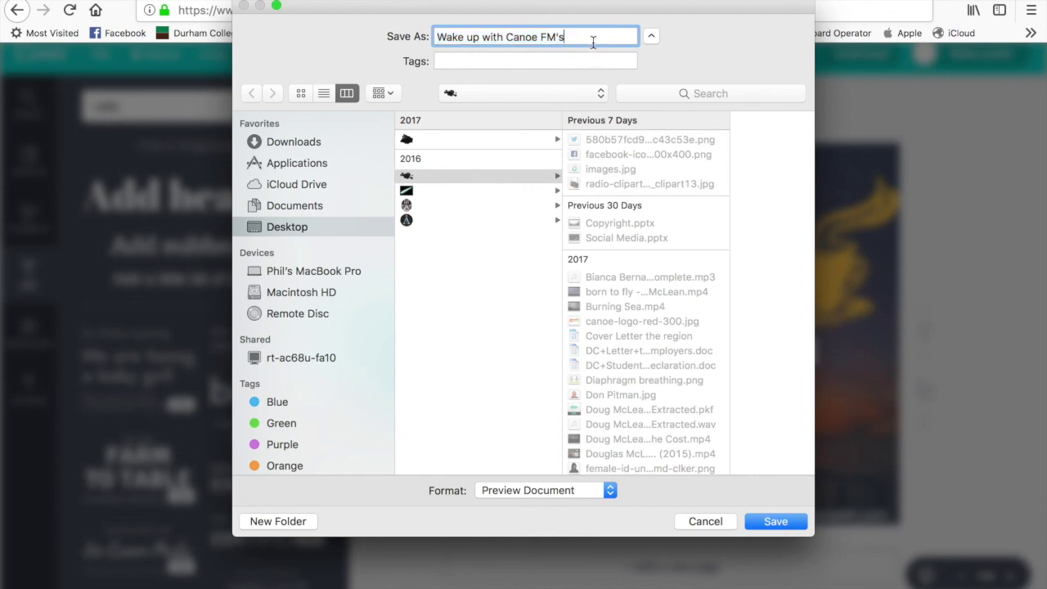
key("BackSpace")
key("BackSpace")
key("Return")
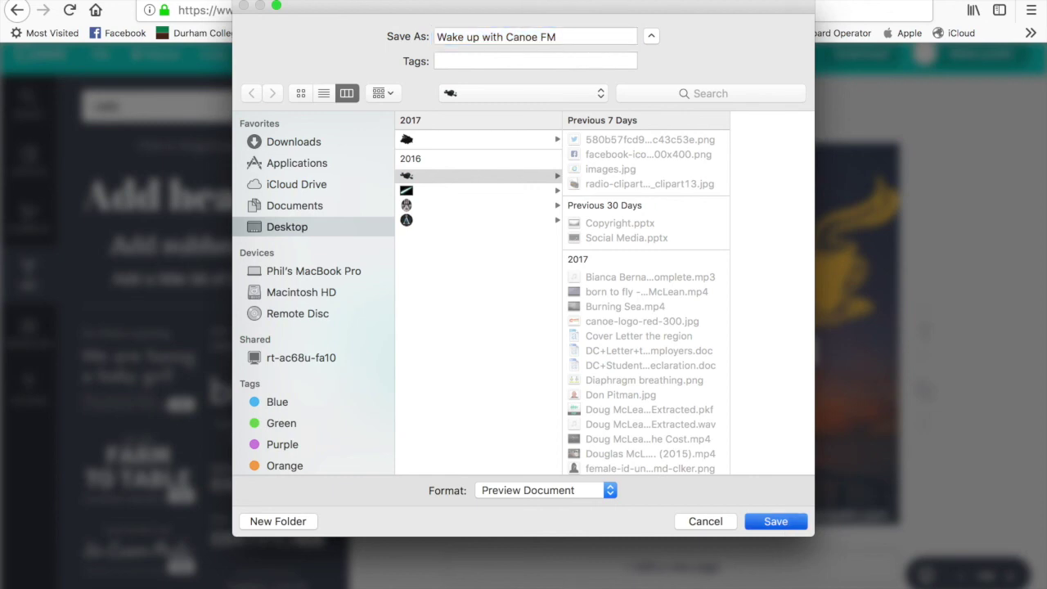